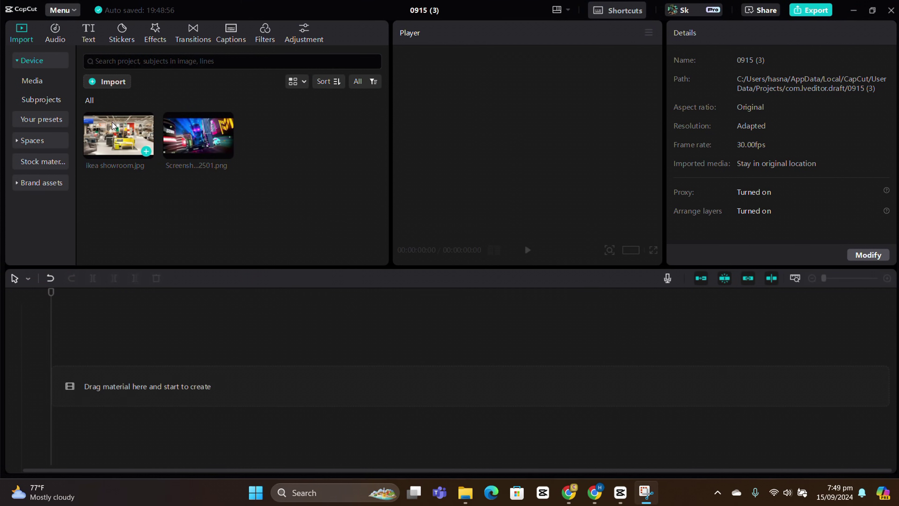
Add the ikea showroom.jpg image to the timeline and apply a Horizontal mask to it
drag(118, 134, 107, 326)
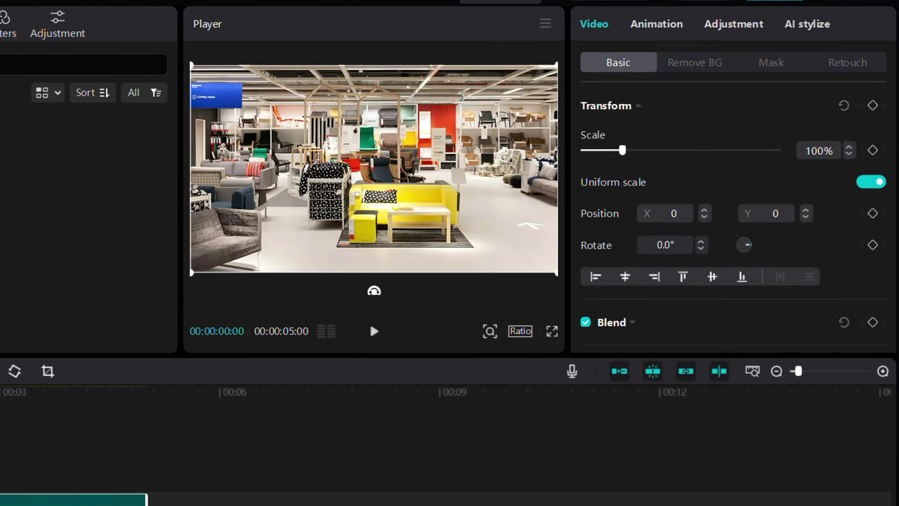
click(771, 63)
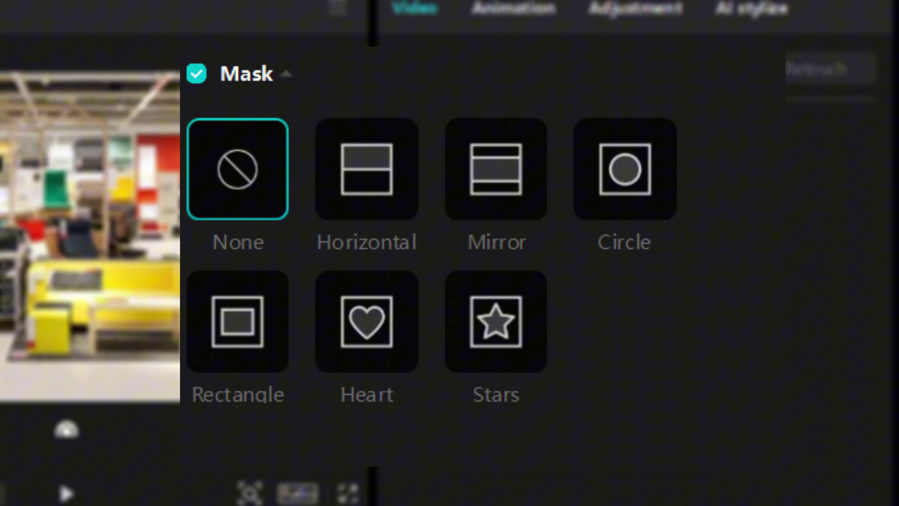
click(536, 200)
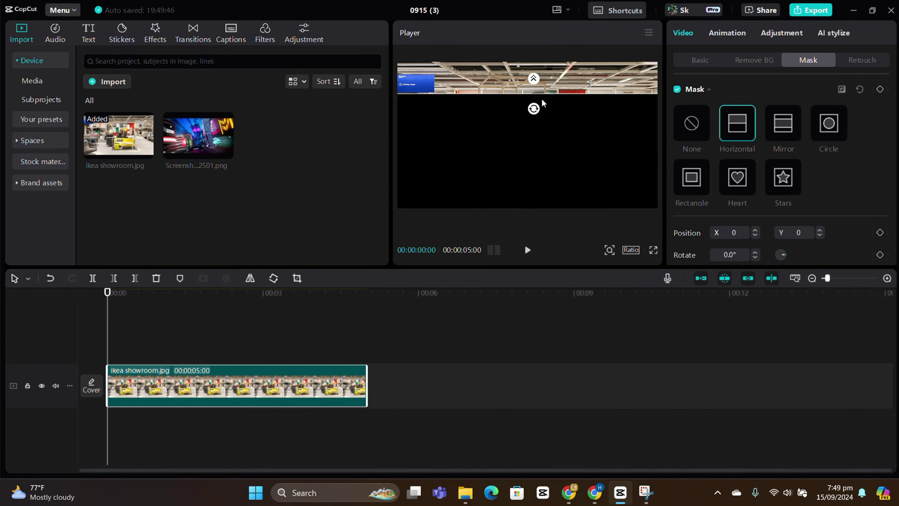
Rotate the Horizontal mask to -152° and move it to the lower-left corner of the frame, about X -2274, Y -1644
mouse_move(542, 100)
mouse_down()
mouse_move(545, 151)
mouse_move(564, 160)
mouse_move(554, 101)
mouse_up()
drag(556, 145, 540, 156)
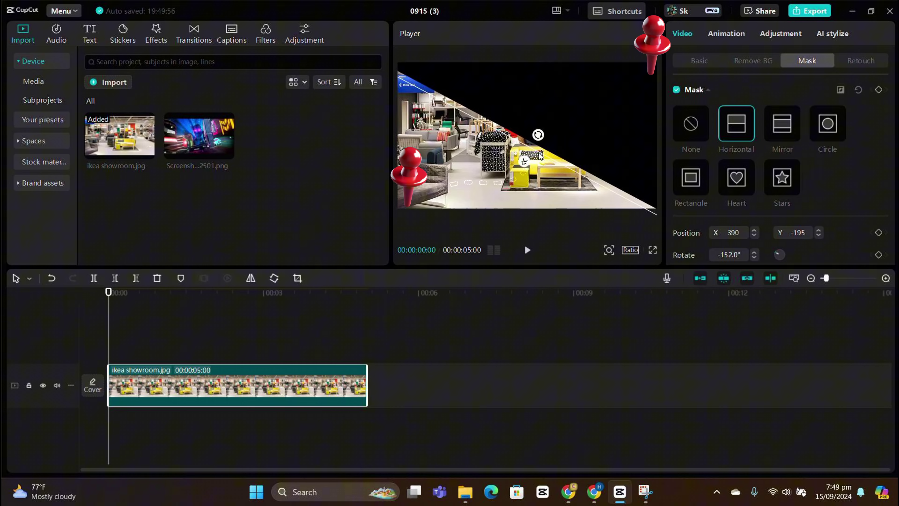
drag(539, 155, 437, 209)
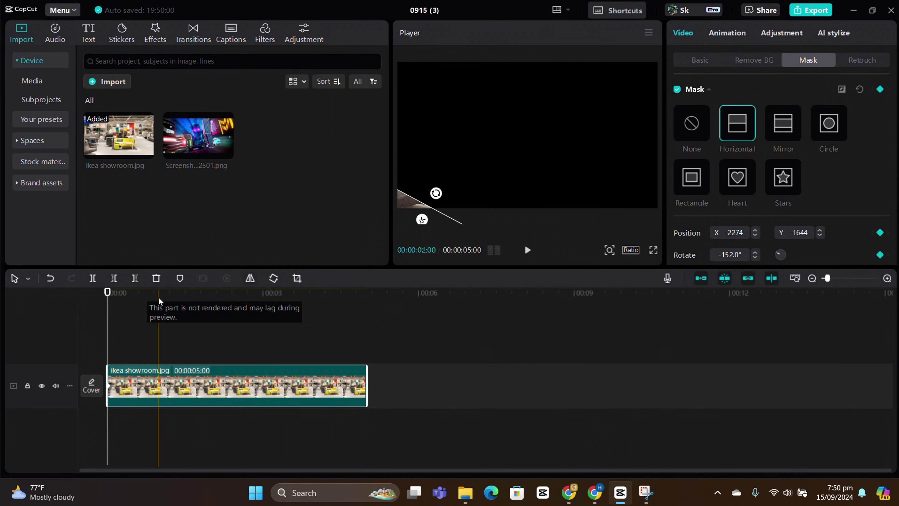
At about 2 seconds, move the keyframed mask to the frame's upper-right corner and preview the diagonal reveal from the clip's start
click(127, 328)
click(228, 329)
drag(440, 213, 646, 68)
drag(229, 345, 124, 350)
click(107, 353)
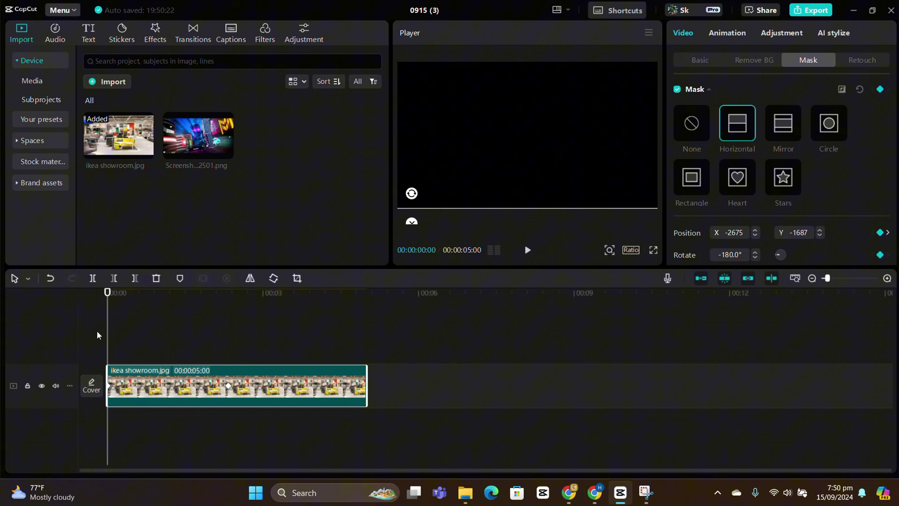
click(188, 354)
click(229, 354)
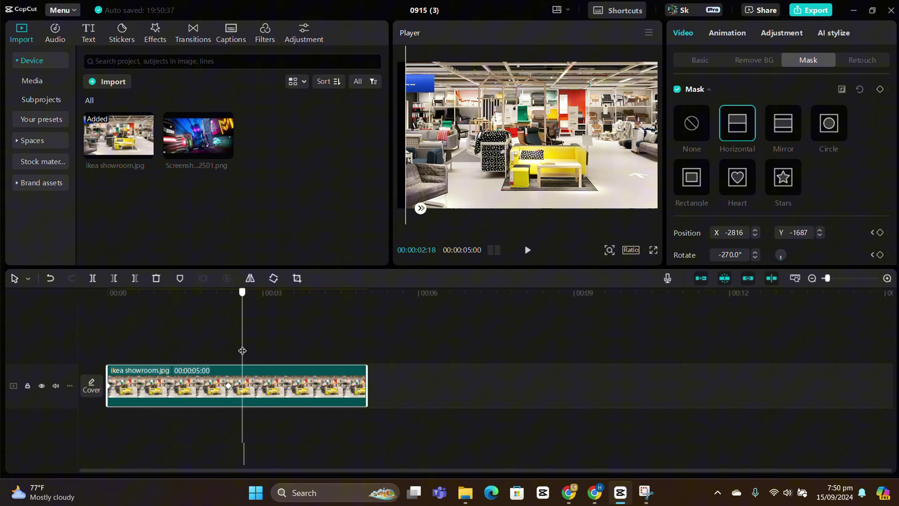
Delete the mask keyframes from the showroom clip and replace its mask with a Rectangle mask
click(109, 385)
key(Delete)
click(677, 89)
drag(228, 334, 107, 334)
click(677, 91)
click(691, 178)
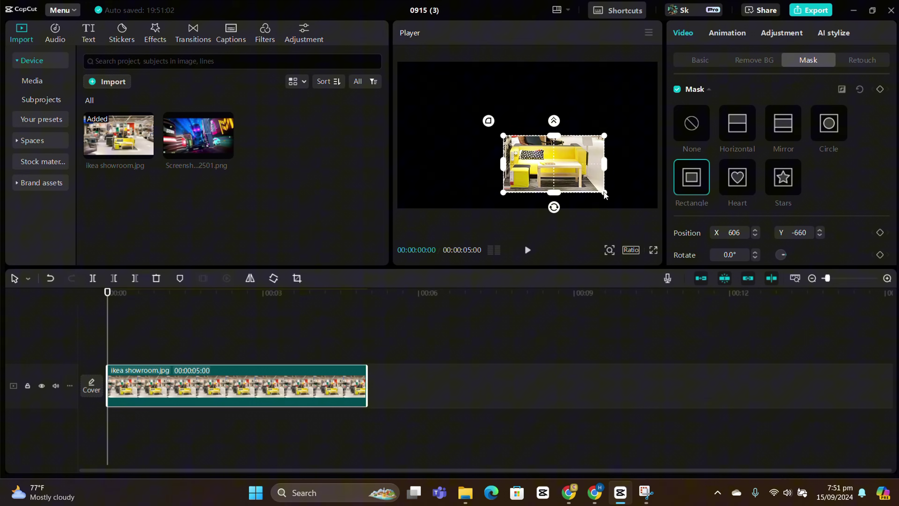
Fit the Rectangle mask tightly around the yellow sofa and table, positioned at about X 452, Y -724
click(597, 270)
drag(634, 209, 639, 214)
drag(491, 171, 493, 177)
drag(573, 128, 590, 128)
drag(536, 146, 543, 149)
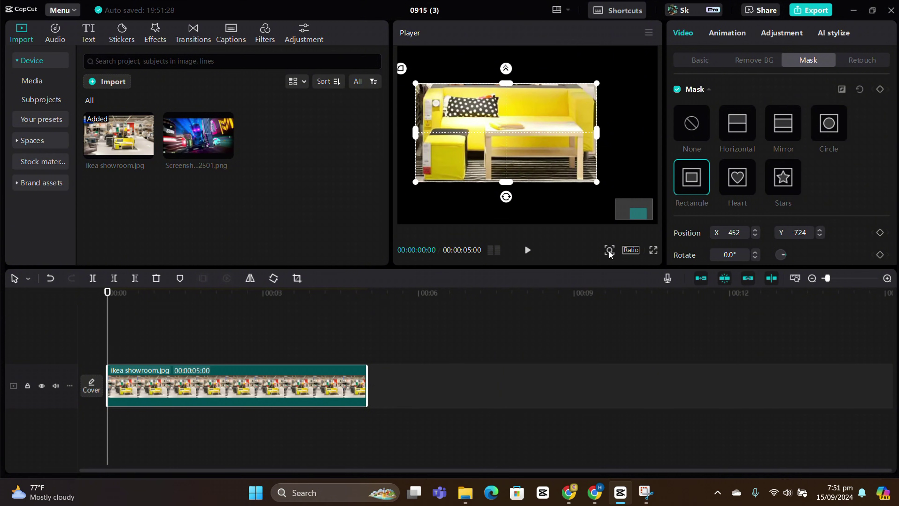
mouse_move(615, 264)
click(588, 270)
Reselect the showroom clip and invert its Rectangle mask
click(177, 349)
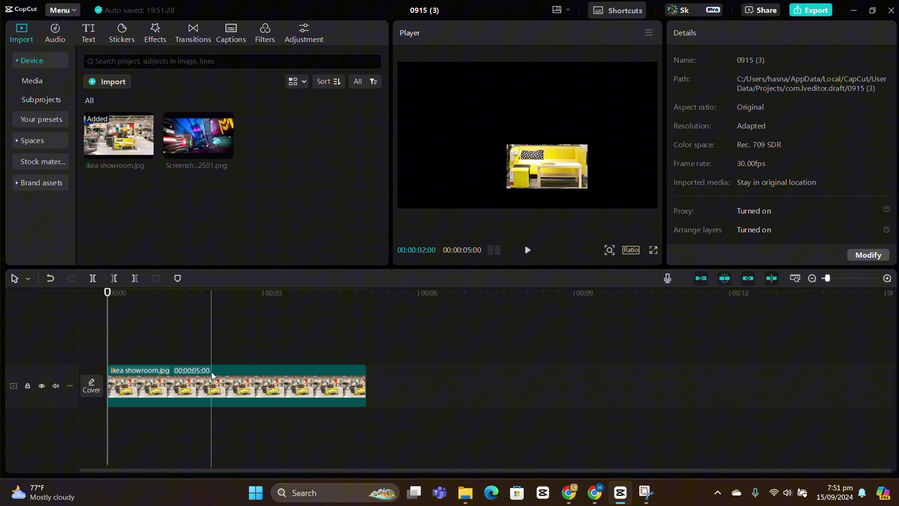
click(191, 369)
click(808, 60)
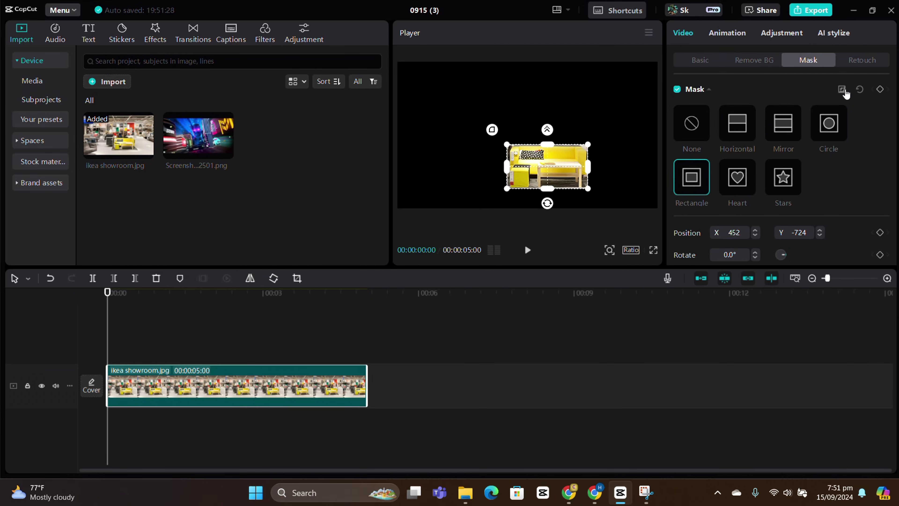
click(842, 89)
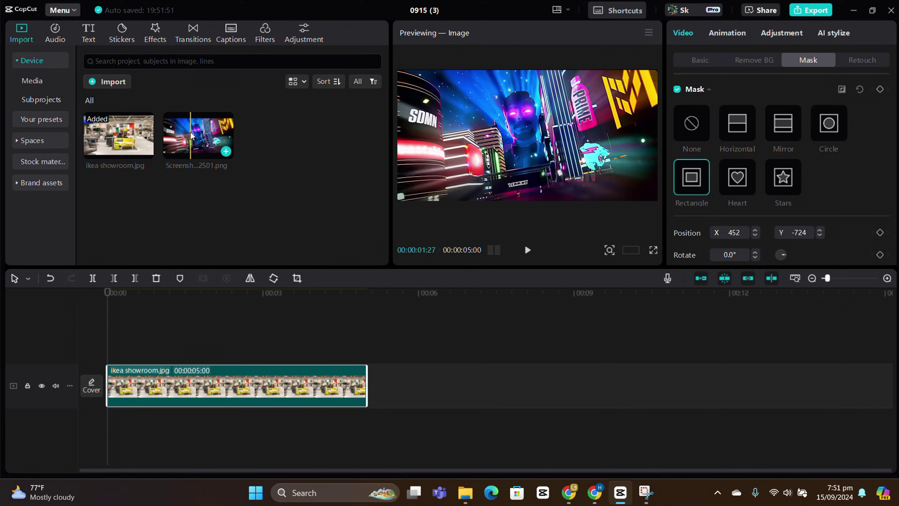
Replace the mask with a keyframed Mirror mask that widens from a closed line at the start to a full reveal near 2 seconds
click(687, 127)
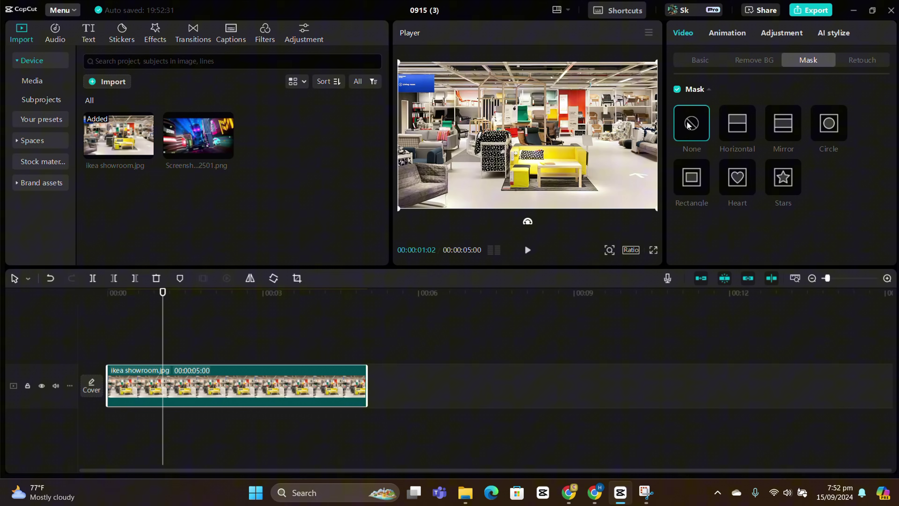
click(774, 132)
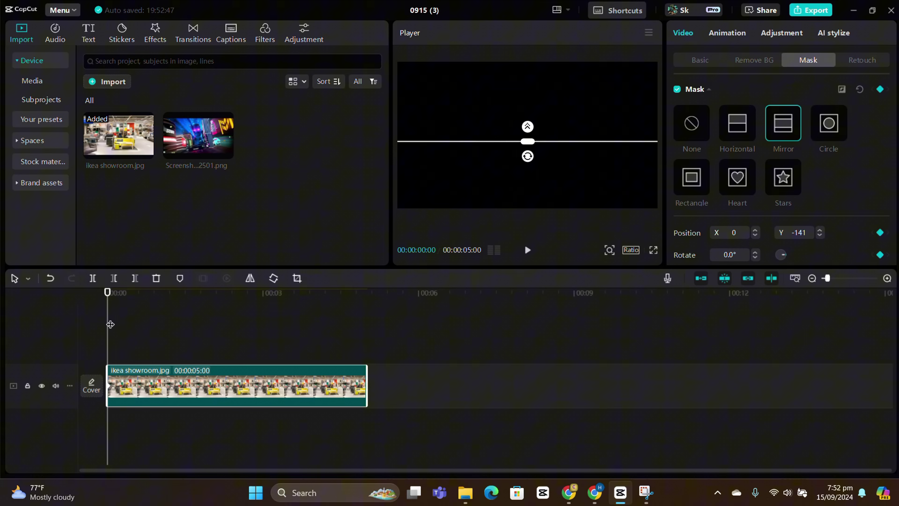
drag(108, 323, 206, 323)
drag(528, 143, 523, 237)
drag(206, 321, 107, 341)
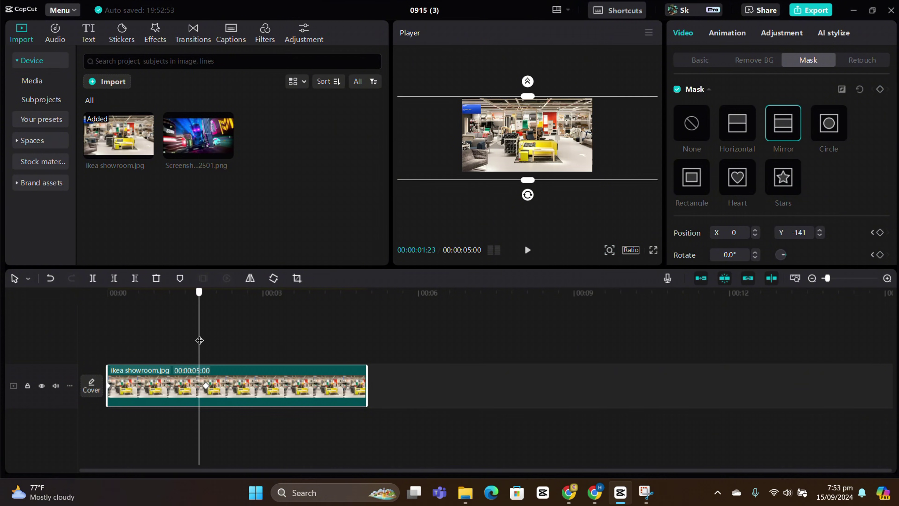
Rotate the Mirror mask to 29° and play back the diagonal opening animation from the clip's start
drag(528, 157, 520, 151)
drag(197, 293, 108, 292)
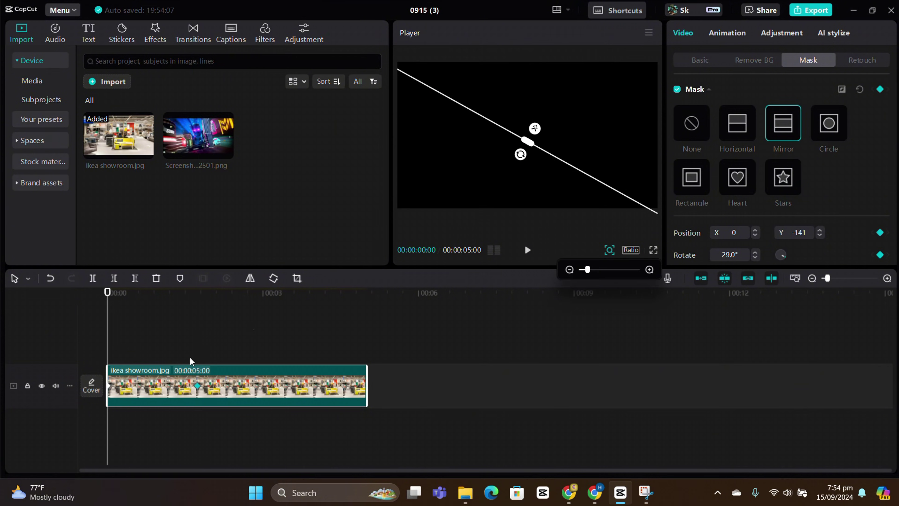
click(108, 335)
key(space)
key(space)
click(198, 376)
drag(233, 335, 58, 336)
key(space)
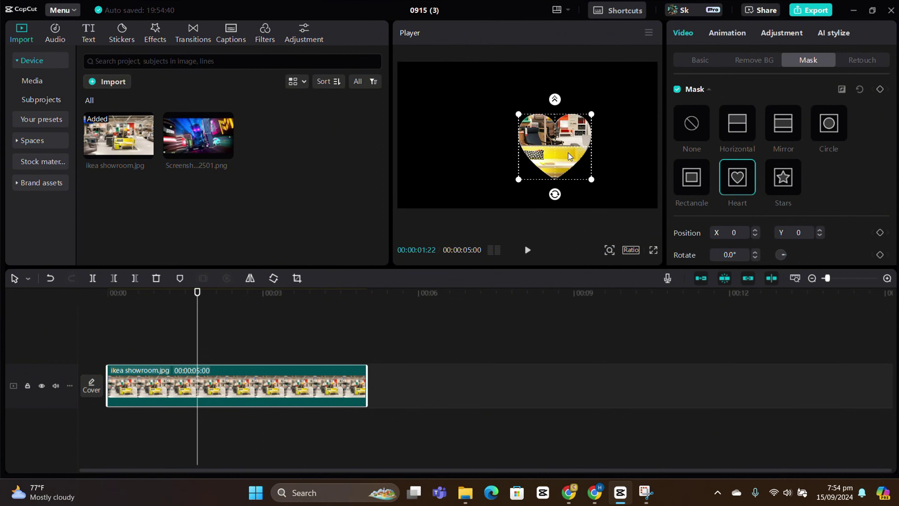
Duplicate the heart-masked showroom clip onto a second track starting about 11 frames in
click(229, 331)
click(235, 368)
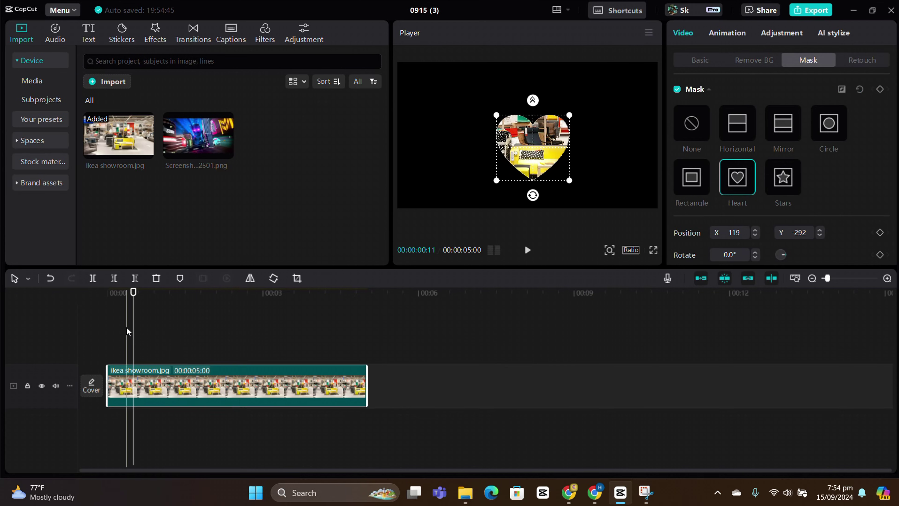
key(ctrl+c)
key(ctrl+v)
click(116, 316)
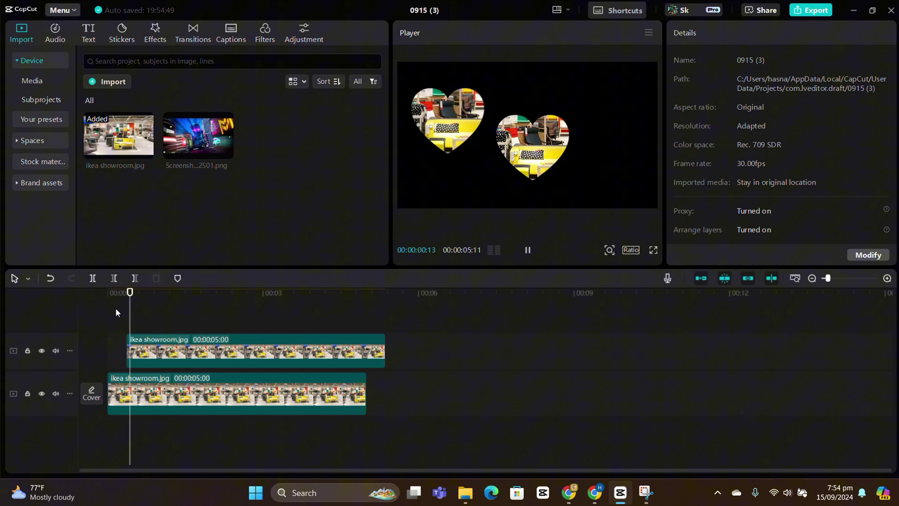
Paste a third heart-masked clip starting about 25 frames in and move its heart to the upper-right area of the frame
click(143, 349)
key(ctrl+v)
click(140, 319)
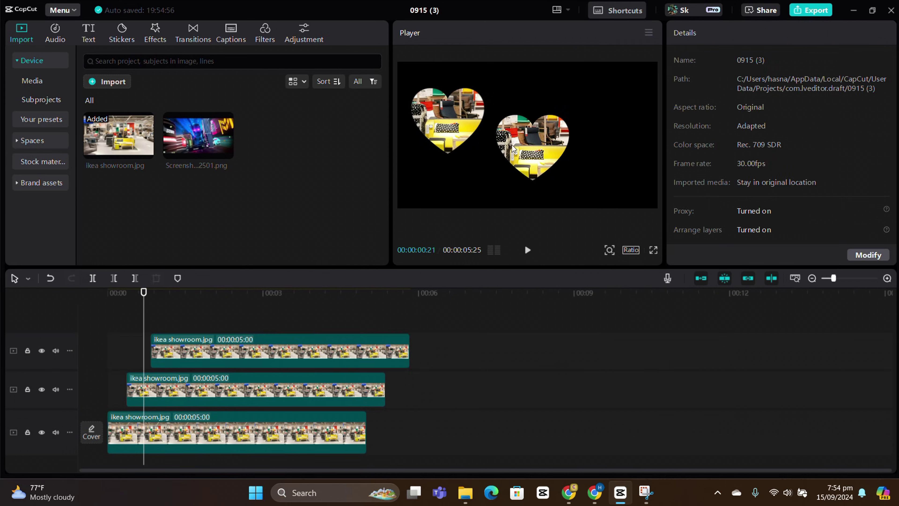
drag(152, 317, 253, 317)
drag(447, 120, 606, 110)
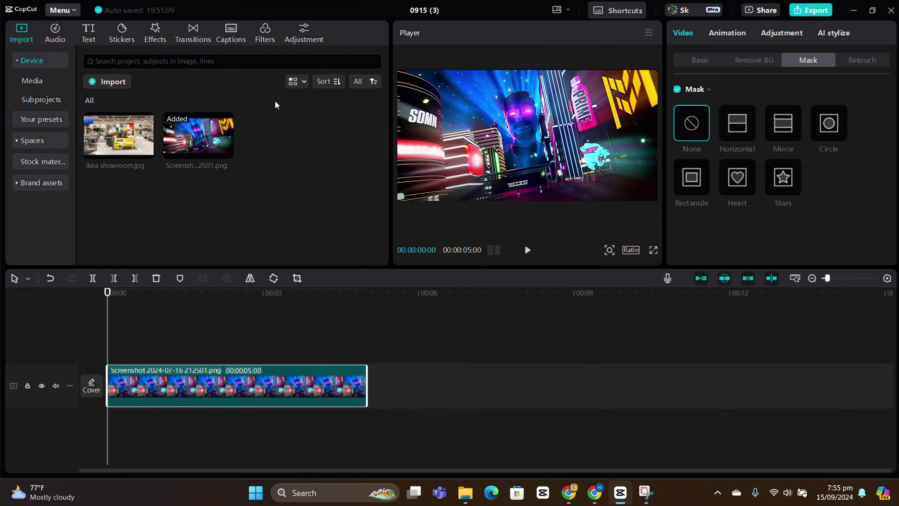
Apply a Circle mask to the neon city screenshot clip and shift it toward the glowing-eyed head
click(645, 176)
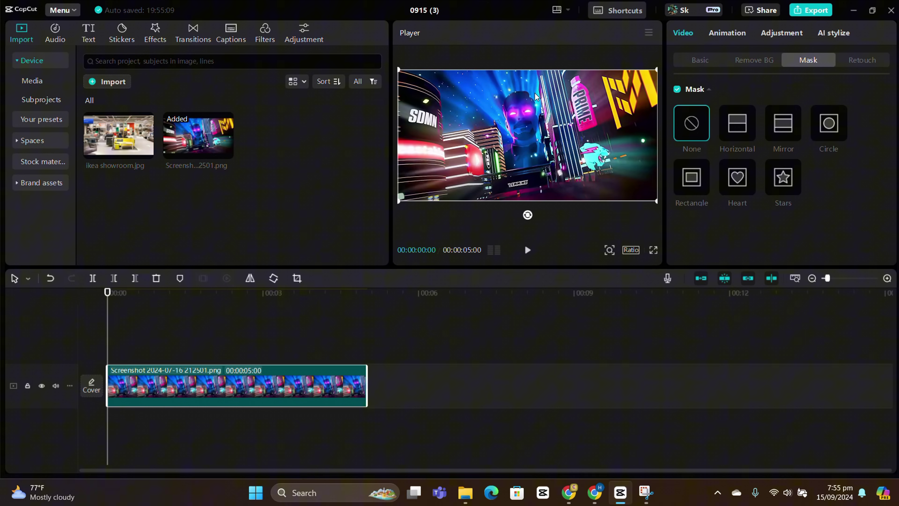
click(831, 130)
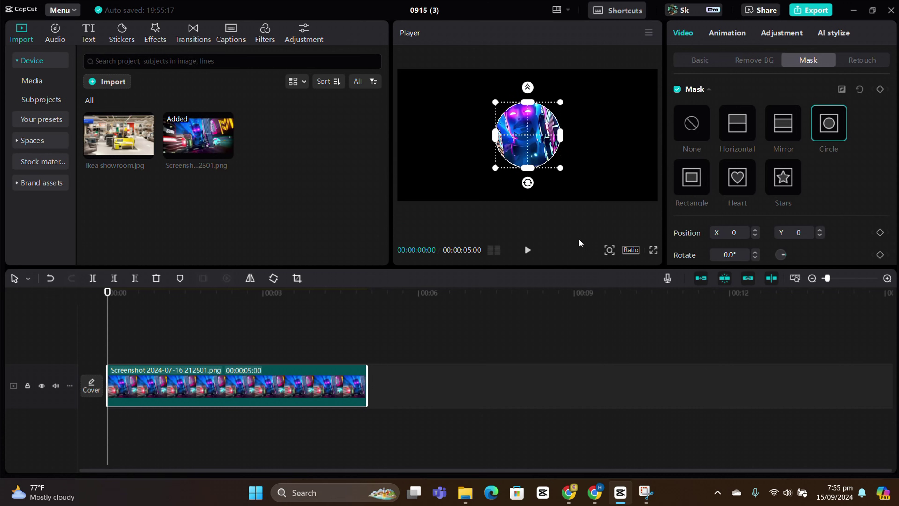
drag(528, 135, 523, 129)
Reshape the Circle mask into a tall oval around the glowing-eyed head, using an enlarged preview
click(609, 250)
drag(588, 269, 601, 269)
drag(518, 122, 514, 108)
drag(514, 177, 514, 203)
drag(580, 108, 564, 108)
drag(515, 221, 525, 221)
drag(517, 117, 552, 98)
drag(537, 176, 535, 172)
click(609, 250)
Fine-tune the oval mask's size and position so it covers only the head in the neon city image
drag(602, 269, 596, 269)
click(540, 114)
drag(539, 114, 541, 114)
drag(523, 178, 523, 164)
drag(520, 117, 518, 116)
drag(547, 103, 519, 115)
click(213, 338)
click(239, 384)
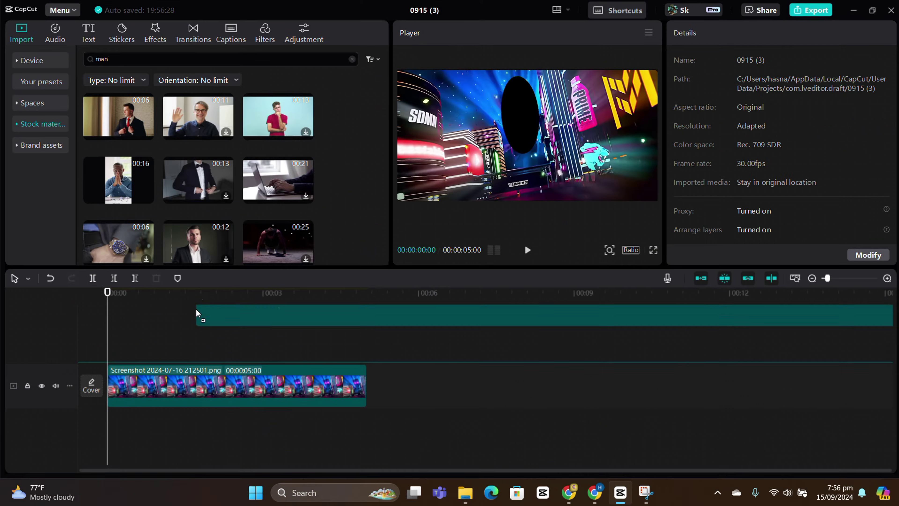
Place the praying man stock clip at the start of the timeline and apply a Circle mask with a softened edge
drag(195, 311, 106, 350)
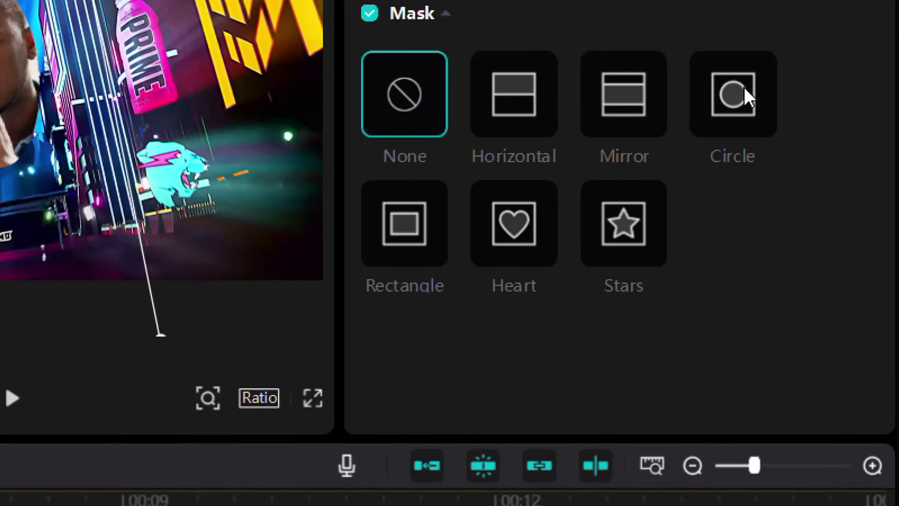
click(829, 123)
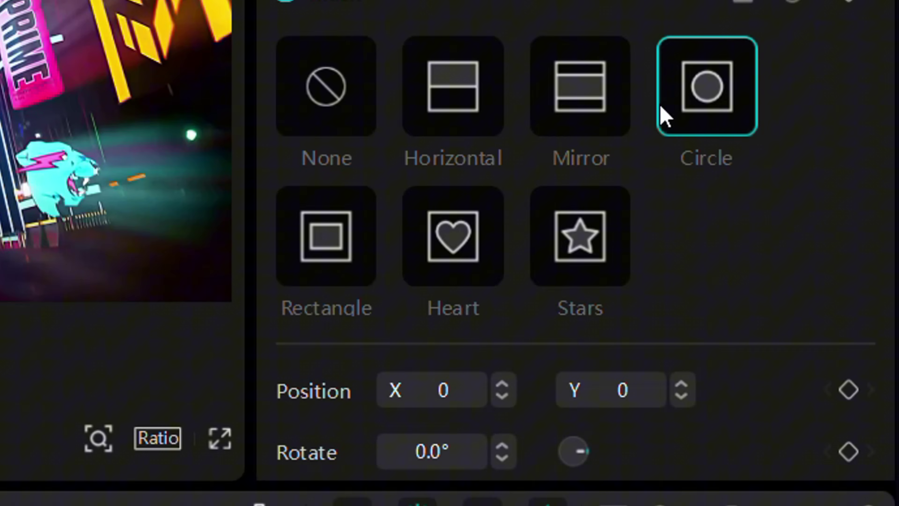
scroll(379, 410, down, 5)
drag(284, 437, 343, 441)
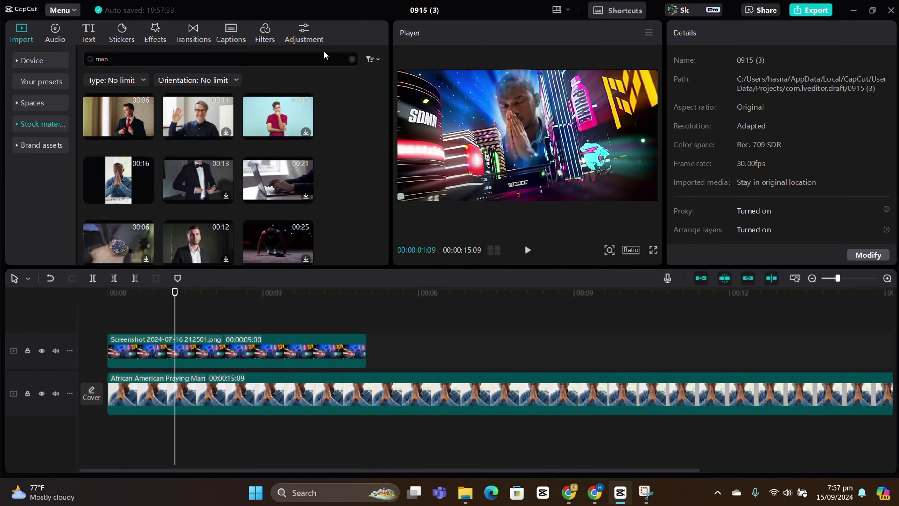
Apply the Cold Blue night scene filter to the neon city screenshot clip
click(265, 36)
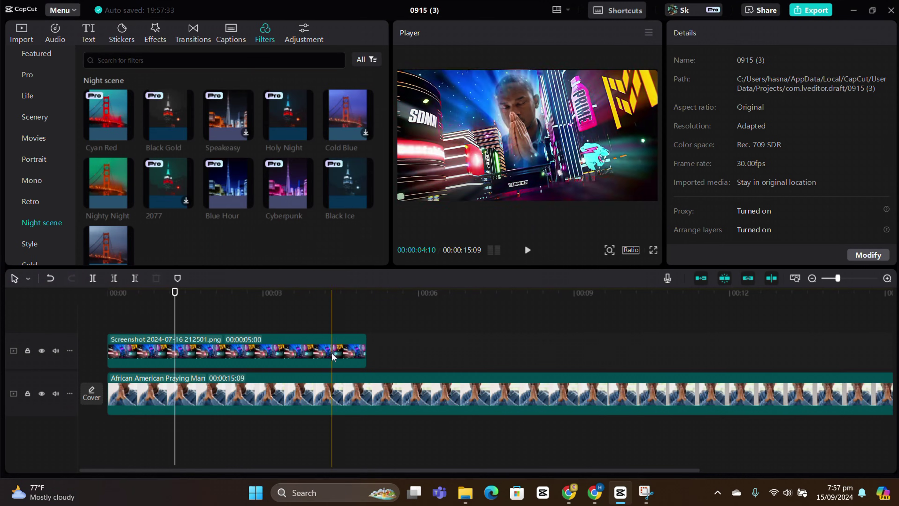
drag(341, 121, 173, 339)
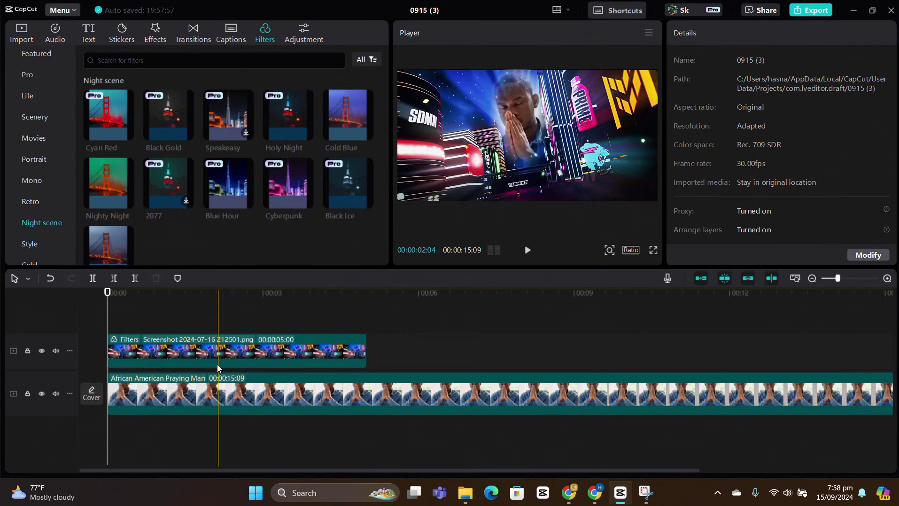
Try lowering the Luma curve of the neon city screenshot clip, and undo the curve change
click(217, 362)
click(822, 35)
click(844, 60)
click(809, 61)
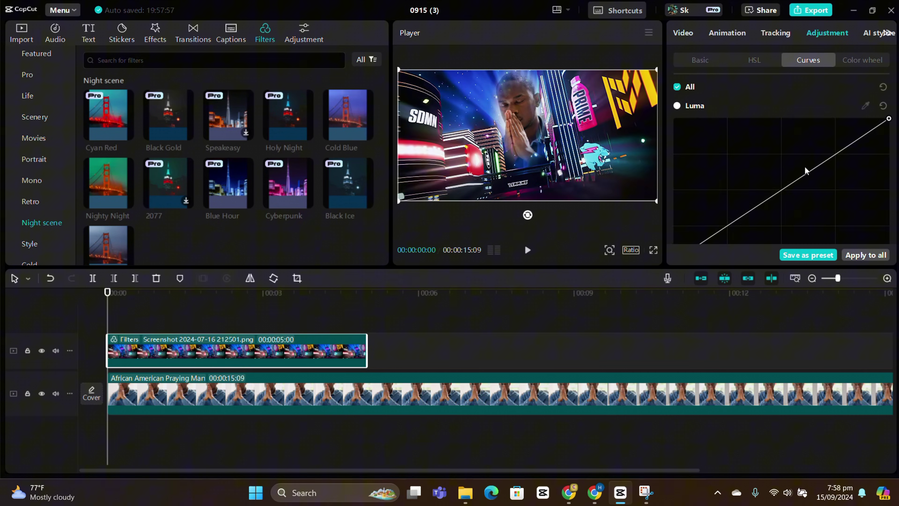
drag(802, 173, 808, 195)
key(ctrl+z)
Review the Cold Blue filter and basic video settings of the neon city screenshot clip
click(116, 343)
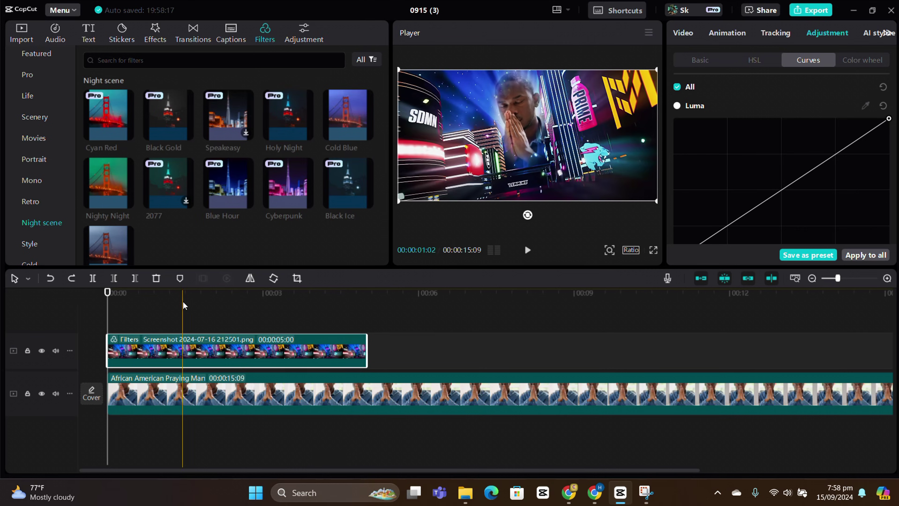
click(683, 33)
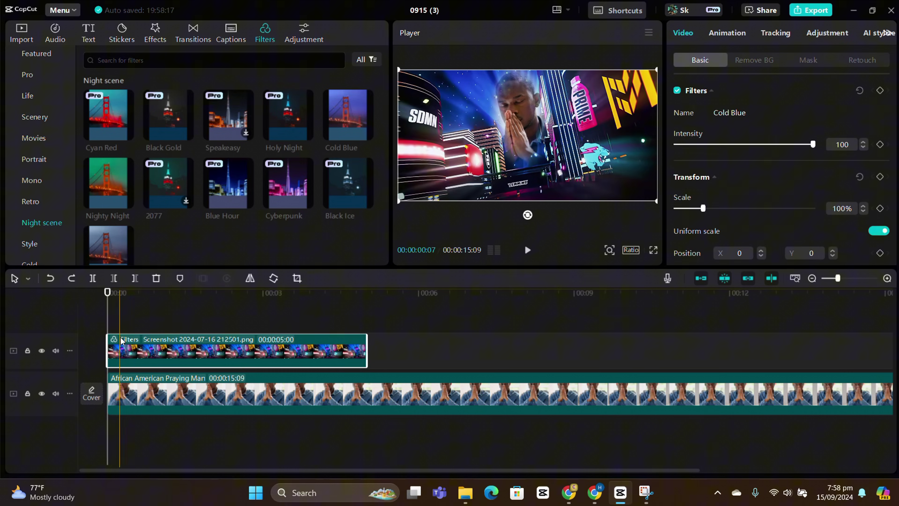
scroll(771, 139, down, 3)
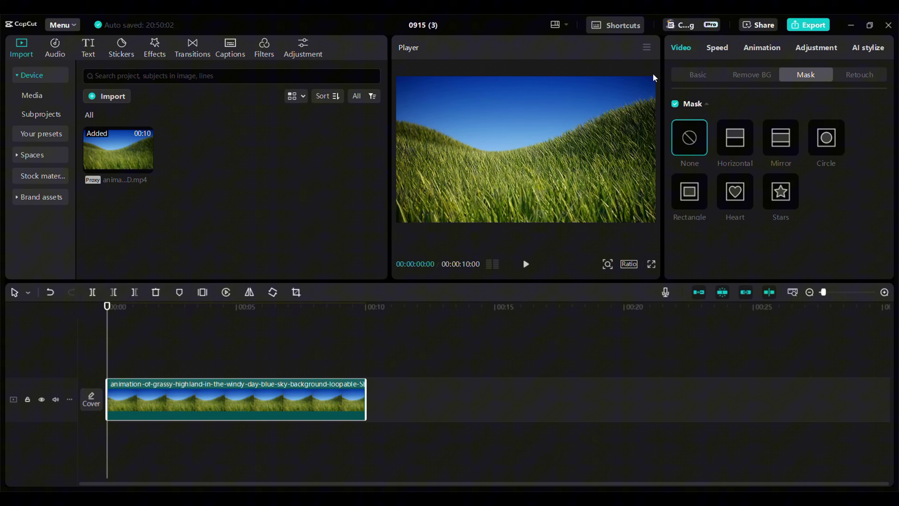
Try the Circle and Heart masks on the grassy landscape clip, settle on Stars, and open the clip's basic video settings
click(826, 138)
click(735, 191)
click(781, 191)
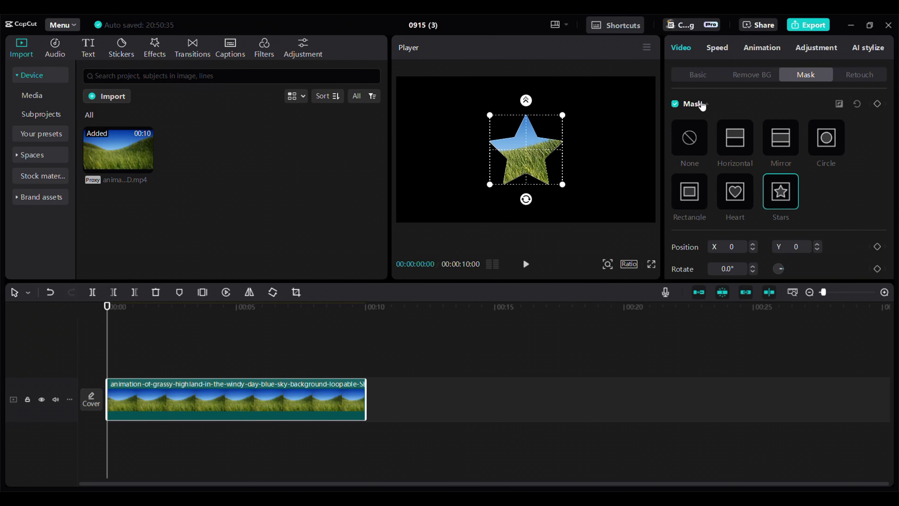
click(691, 75)
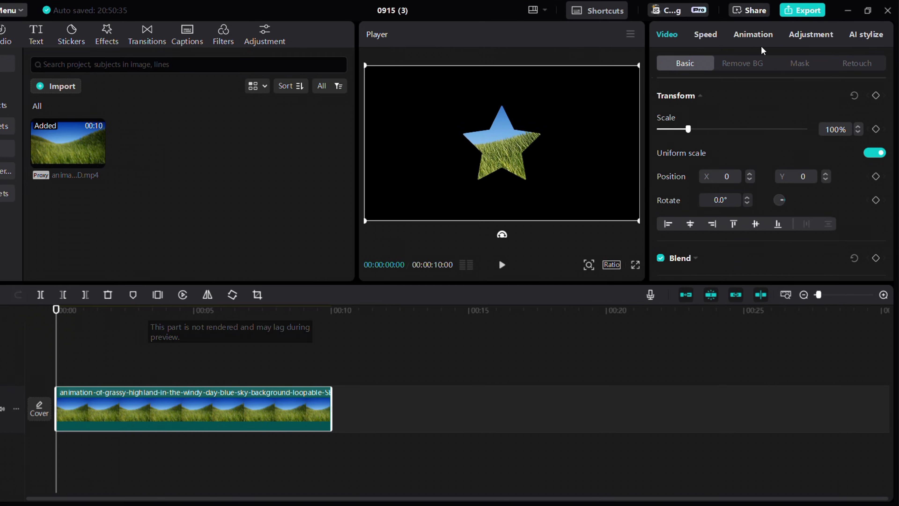
Turn off the Stars mask on the grassy landscape clip and return the playhead to the timeline start
click(800, 63)
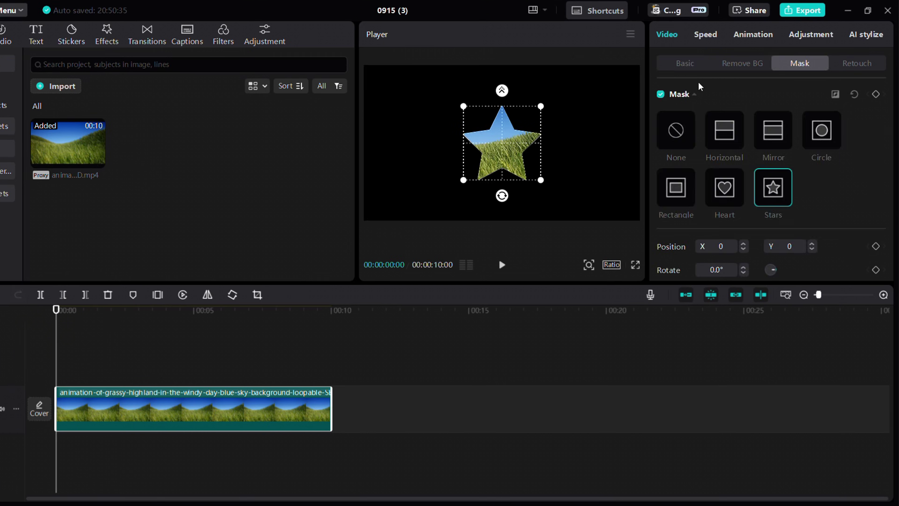
click(662, 97)
click(113, 342)
drag(113, 342, 56, 356)
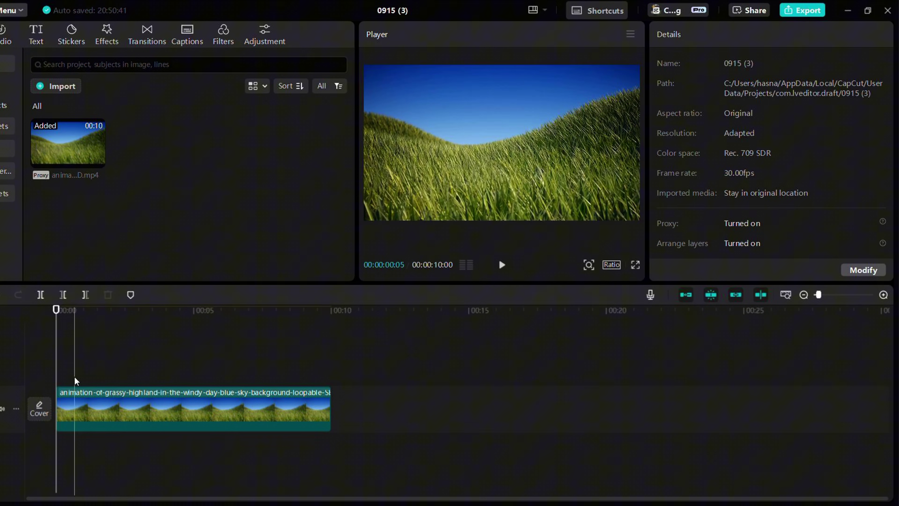
Cut the grassy hills out of the sky with custom background removal, painting the grass with the size 19 smart brush and applying it
click(76, 390)
click(674, 61)
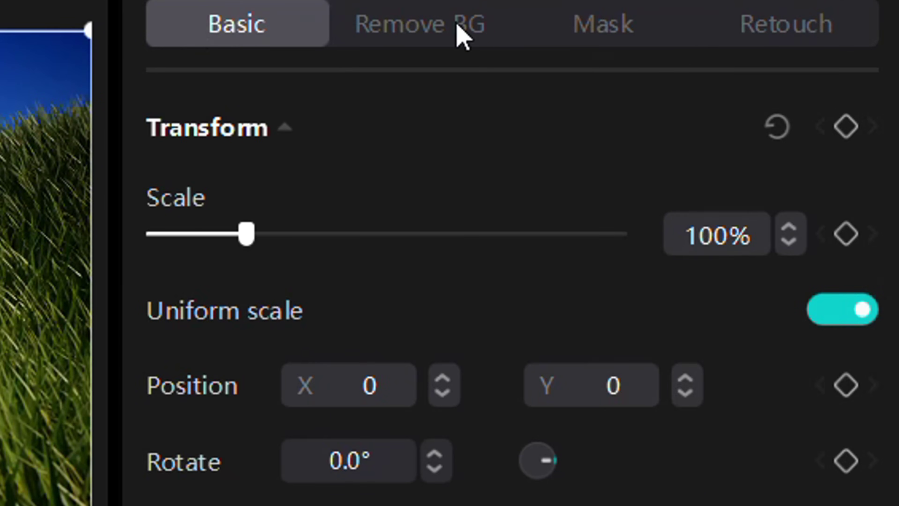
click(459, 34)
click(161, 228)
click(171, 289)
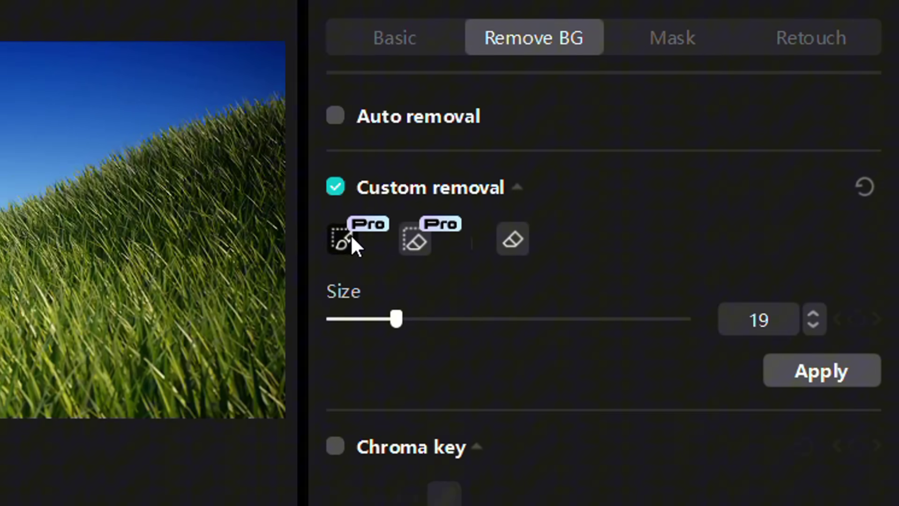
mouse_move(367, 119)
mouse_down()
mouse_move(444, 199)
mouse_move(628, 131)
mouse_move(390, 179)
mouse_move(623, 166)
mouse_move(613, 159)
mouse_up()
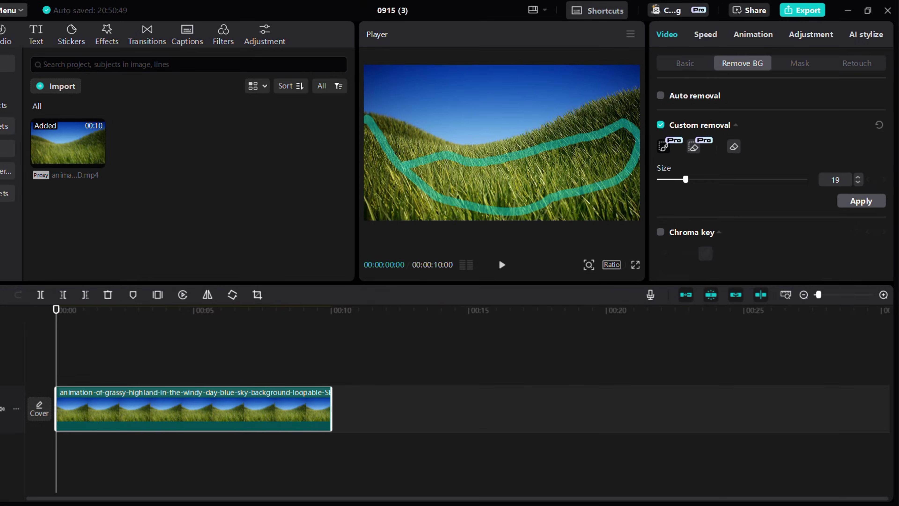
click(861, 201)
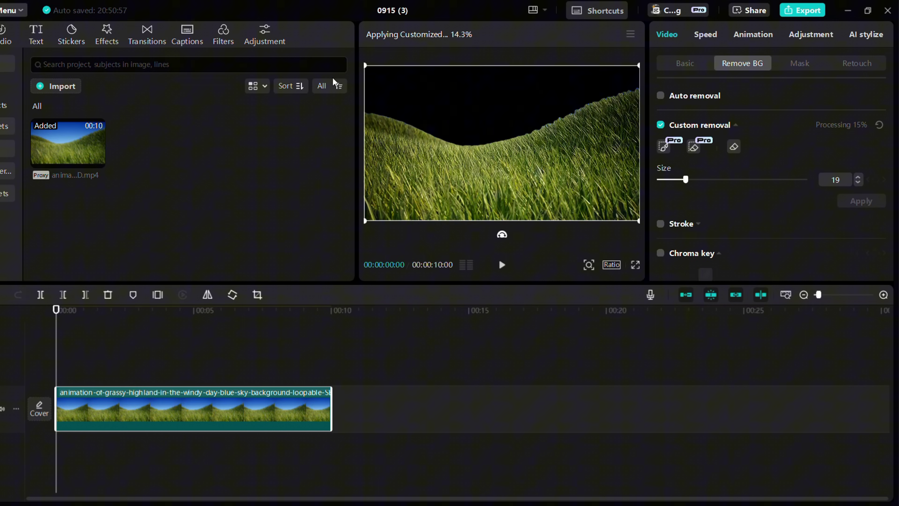
click(85, 347)
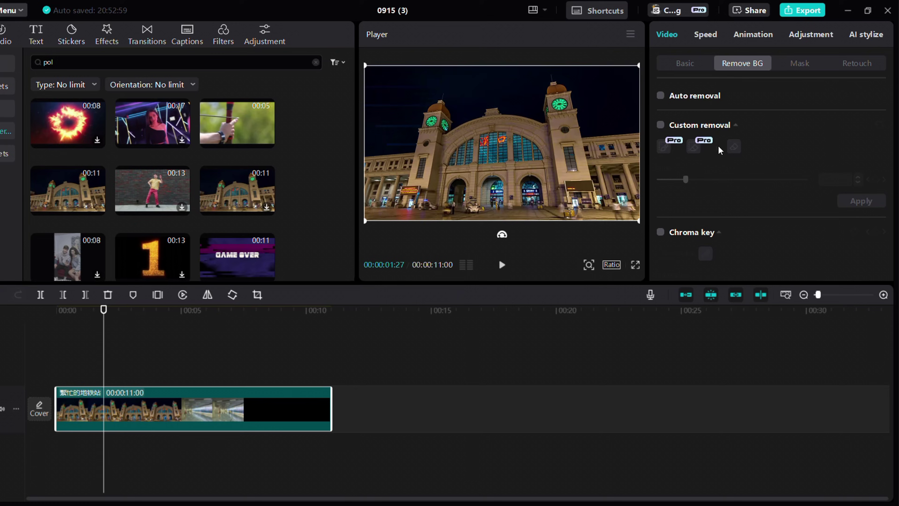
Cut out the night station building with custom removal, painting over it and refining the selection at brush size 8
click(661, 124)
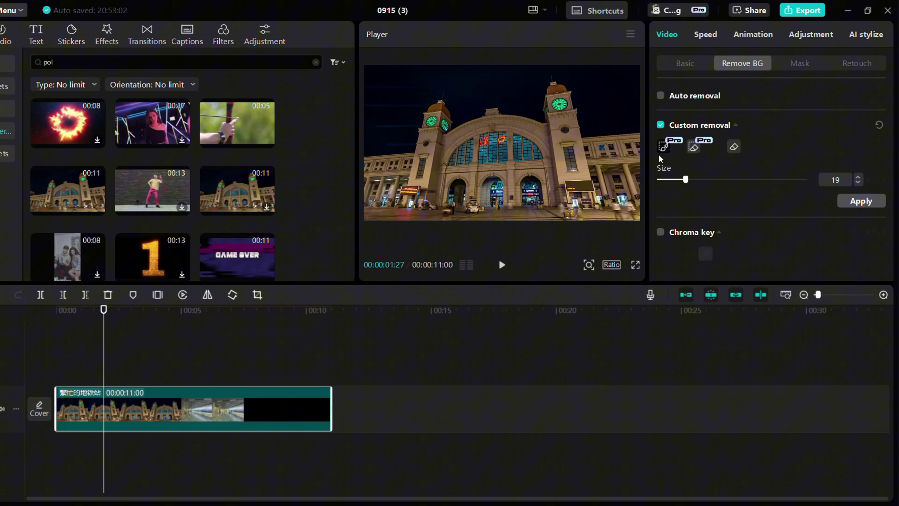
mouse_move(380, 174)
mouse_down()
mouse_move(420, 174)
mouse_move(496, 153)
mouse_move(639, 148)
mouse_up()
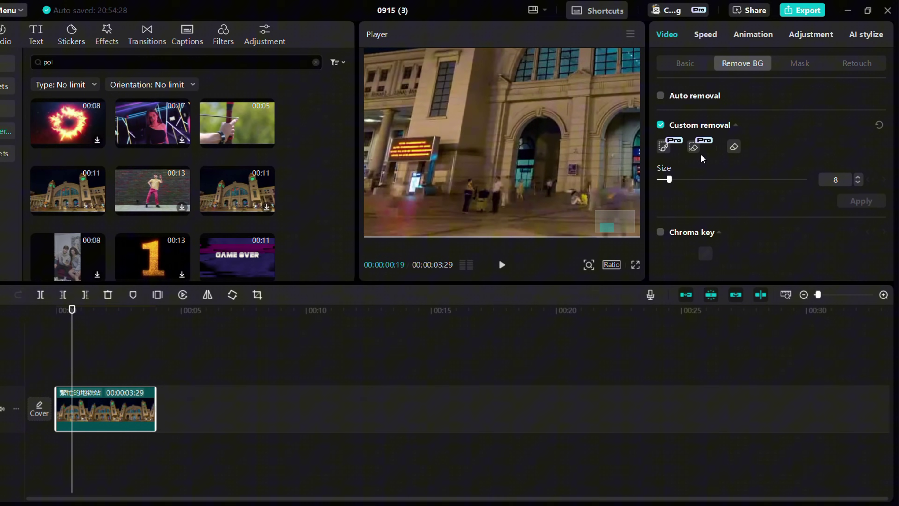
click(665, 149)
click(733, 146)
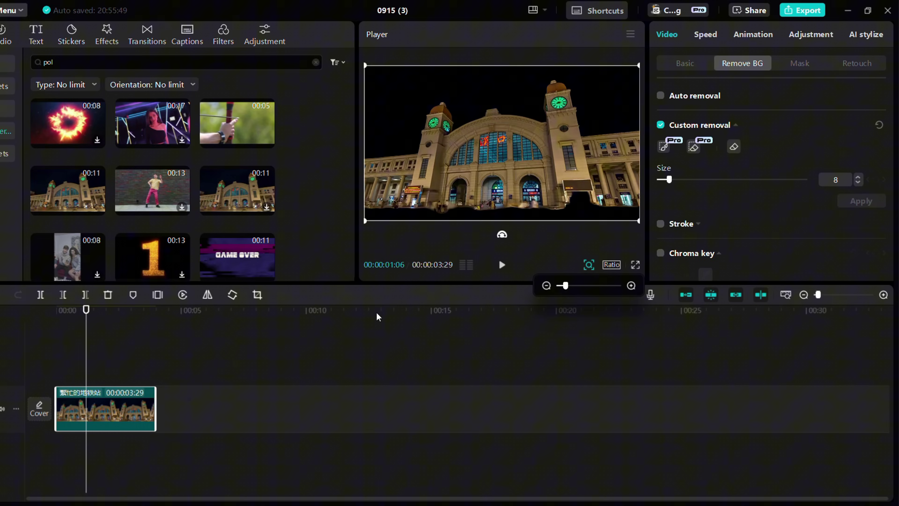
click(47, 351)
key(space)
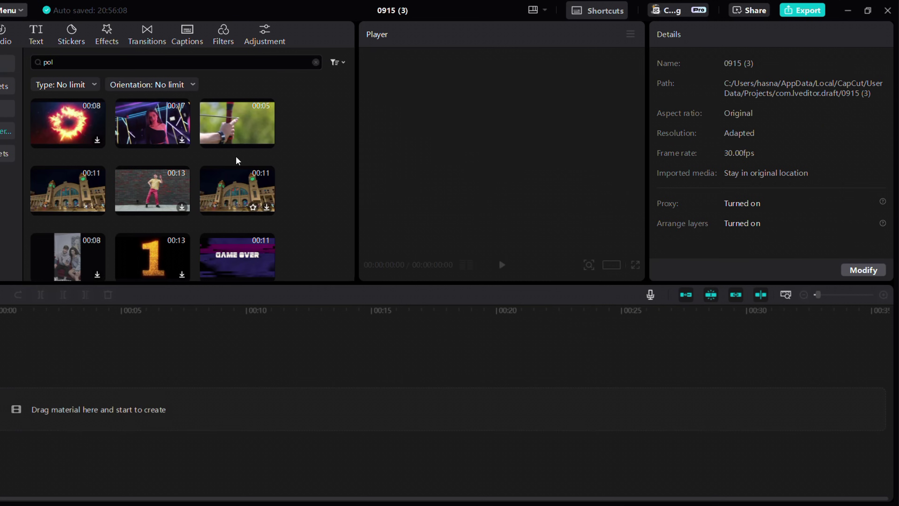
Add the archery stock clip to the timeline and paint its arm, arrow and bow for custom removal at brush size 5
drag(237, 132, 51, 377)
click(743, 68)
click(660, 125)
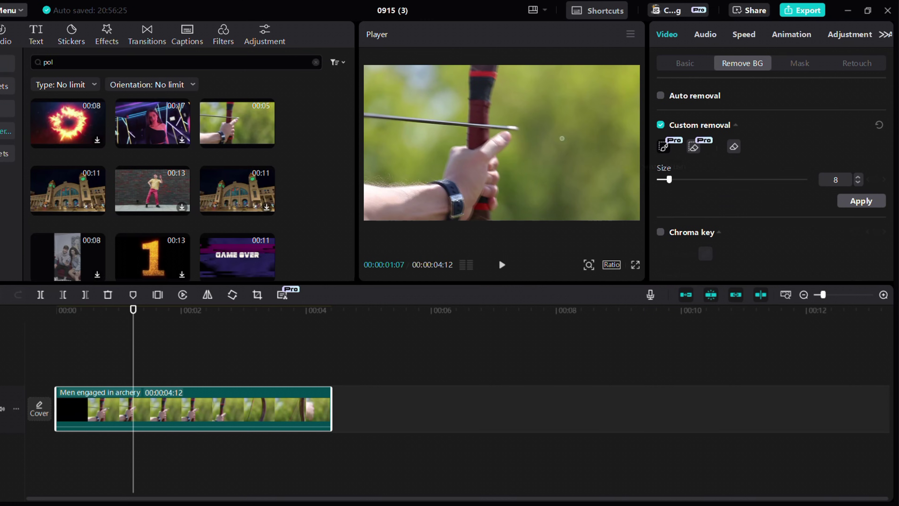
click(678, 180)
mouse_move(369, 204)
mouse_down()
mouse_move(391, 212)
mouse_move(462, 181)
mouse_move(472, 162)
mouse_up()
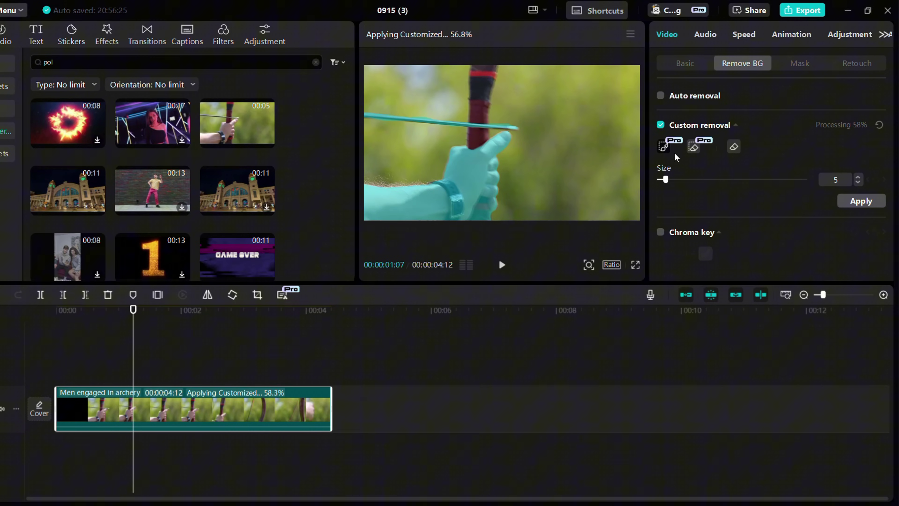
drag(486, 72, 482, 140)
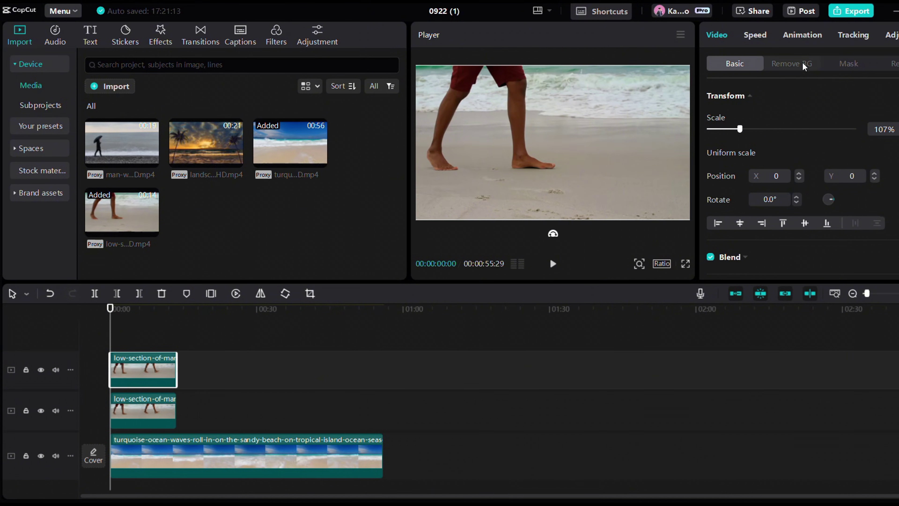
Turn on automatic background removal for the uppermost walking-legs clip
click(803, 66)
click(711, 95)
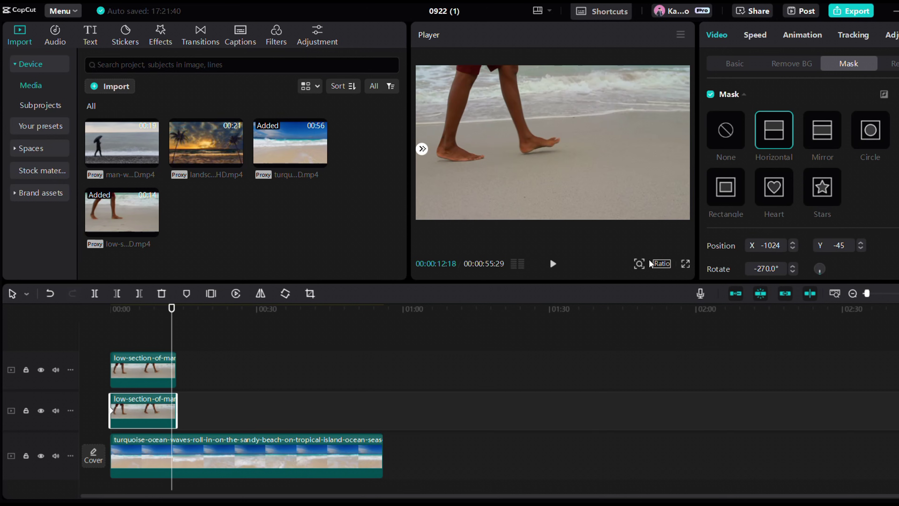
Shift the Horizontal mask's edge rightward across the frame on the lower walking-legs clip at 00:00:12:18
click(640, 263)
click(597, 286)
drag(482, 202, 509, 202)
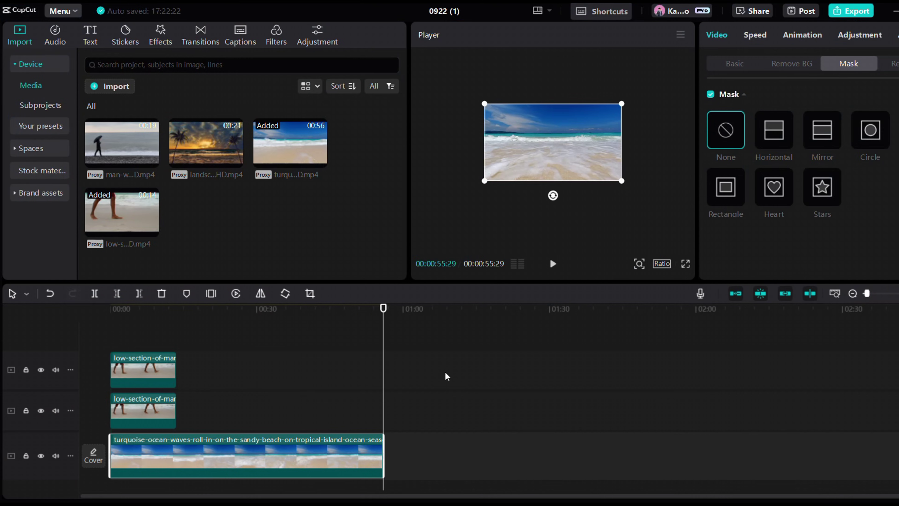
Paste a copy of the turquoise ocean clip and move it to the timeline start on an upper track
key(ctrl+v)
click(456, 370)
drag(396, 408, 92, 342)
click(382, 344)
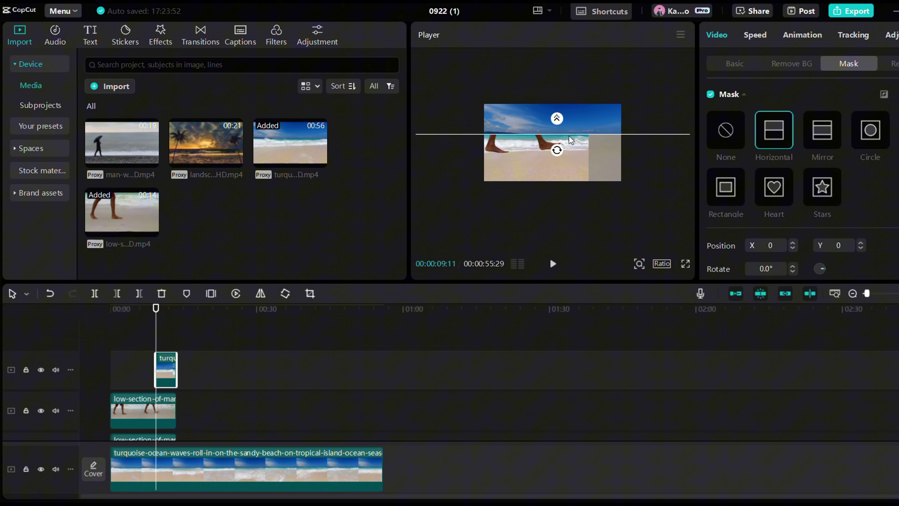
Set the short ocean copy's Horizontal mask to position X 69, Y -4, rotation -180° and feather 21
scroll(821, 173, down, 1)
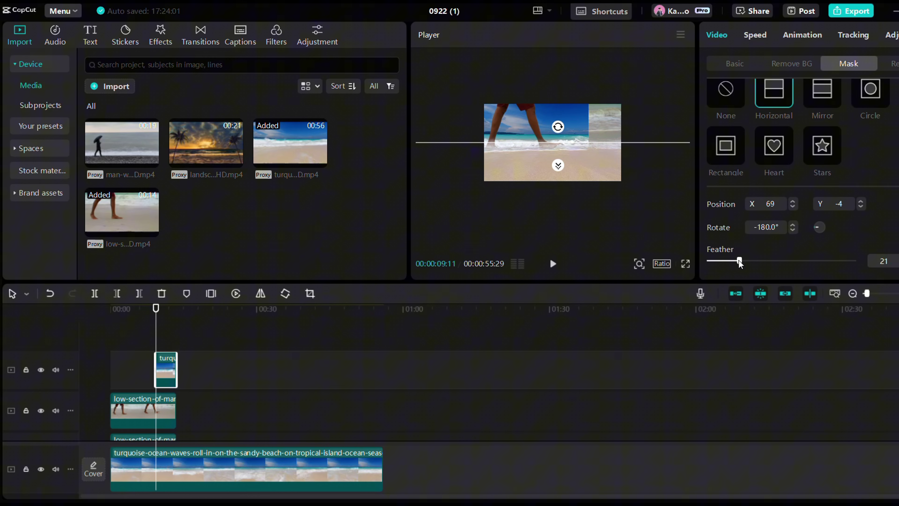
scroll(752, 258, up, 1)
click(173, 335)
click(163, 354)
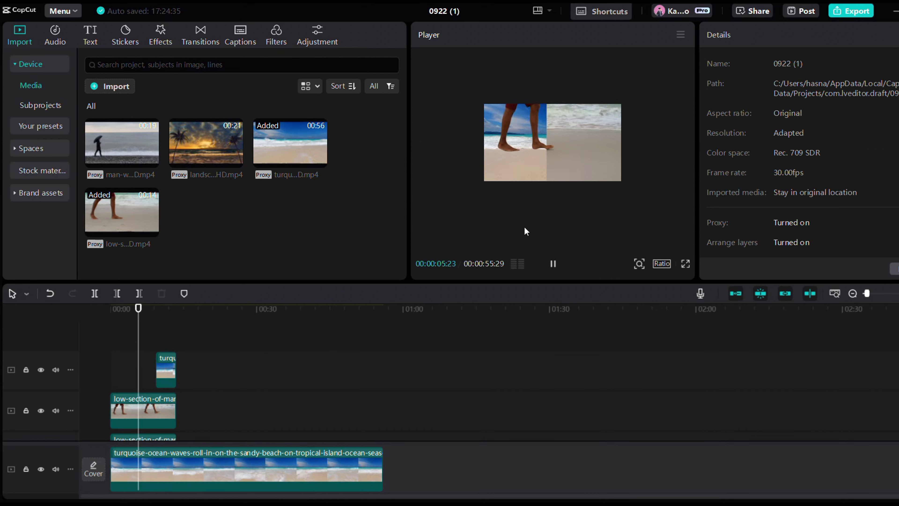
Apply the Fade In entrance animation to the short ocean copy and play it back from just before its start
mouse_move(164, 346)
mouse_down()
mouse_move(152, 348)
mouse_move(161, 343)
mouse_up()
click(169, 378)
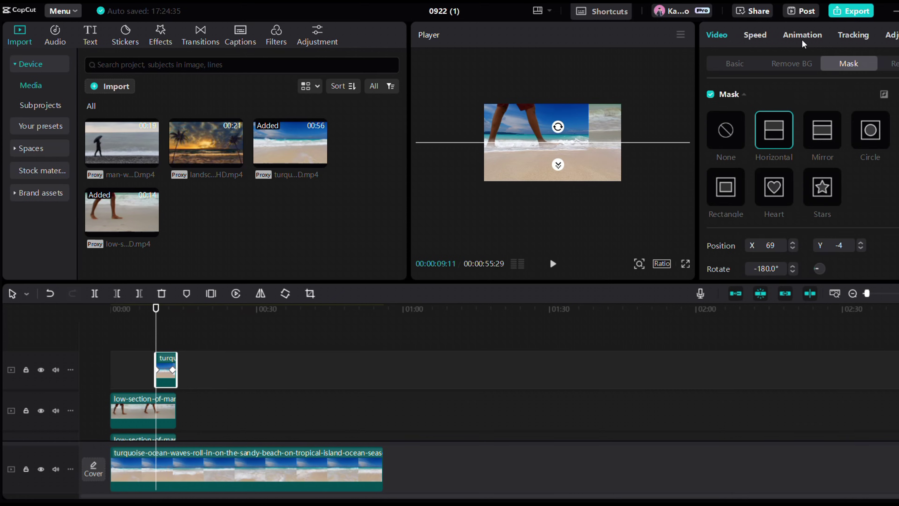
click(802, 34)
click(770, 166)
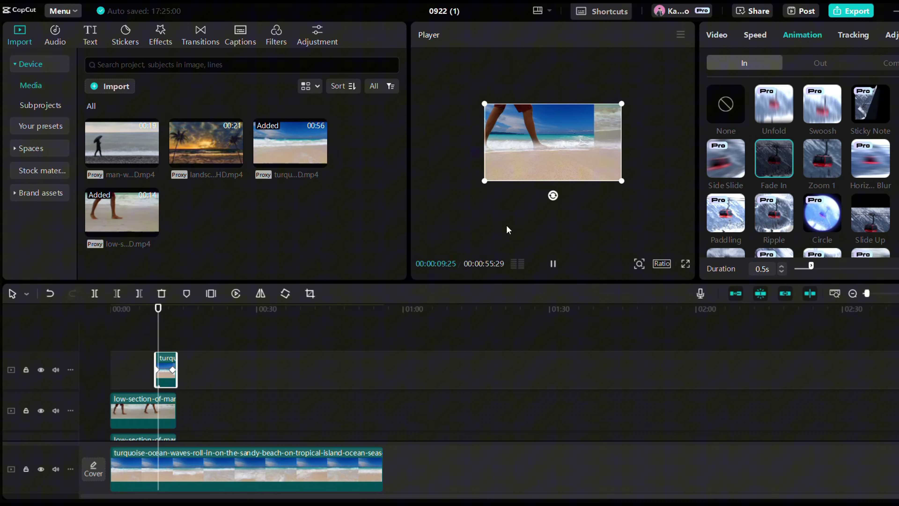
click(151, 344)
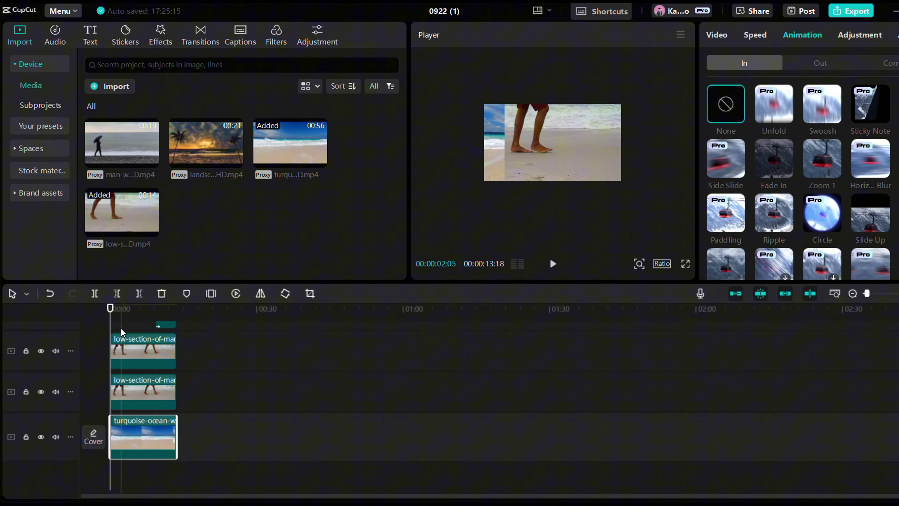
Play the finished walking-legs reveal in full screen and return to the timeline
key(space)
click(685, 264)
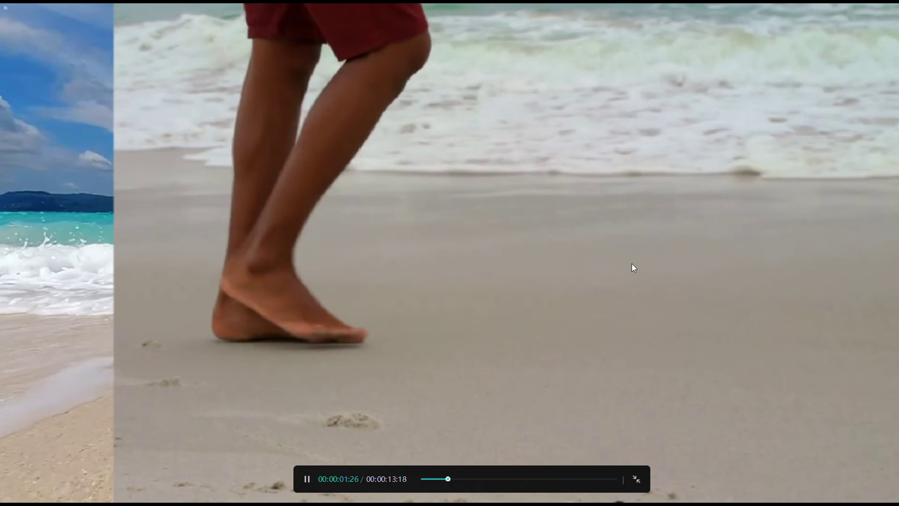
click(638, 480)
click(136, 378)
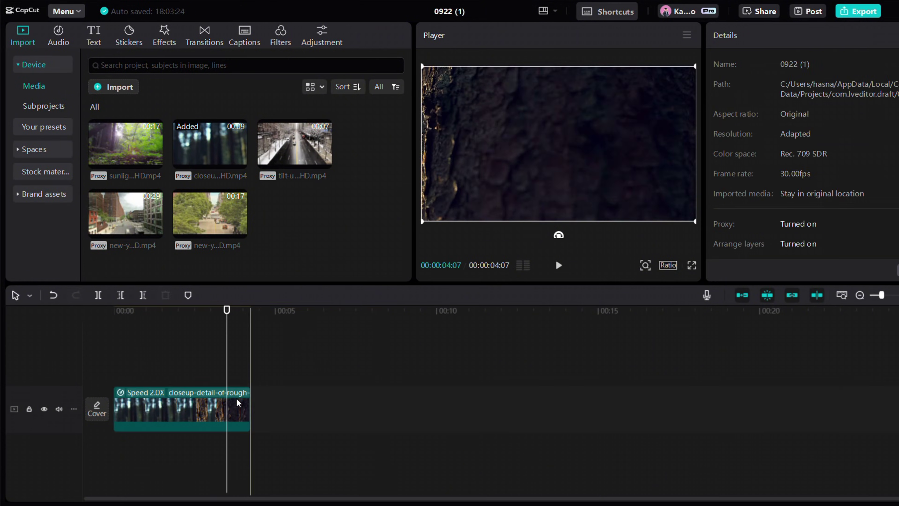
Duplicate the 2.0x tree-bark clip directly after the original and reverse the copy
click(218, 404)
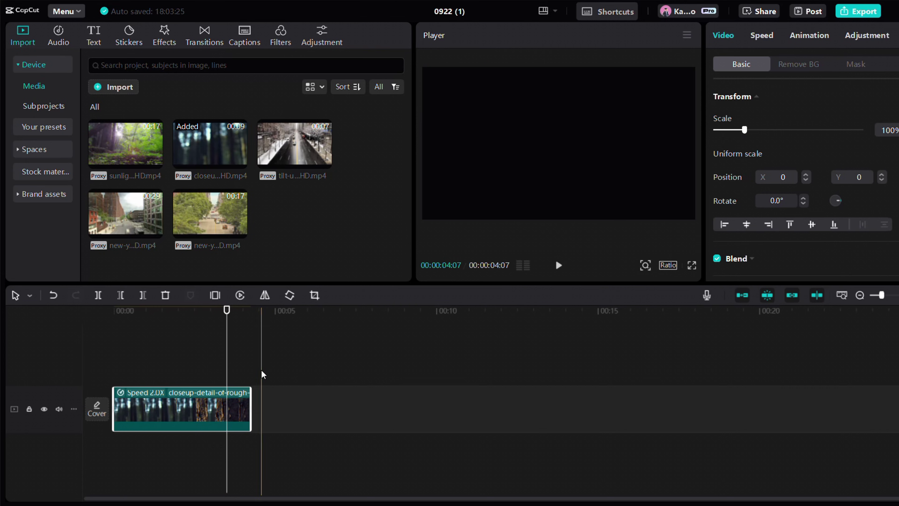
click(250, 369)
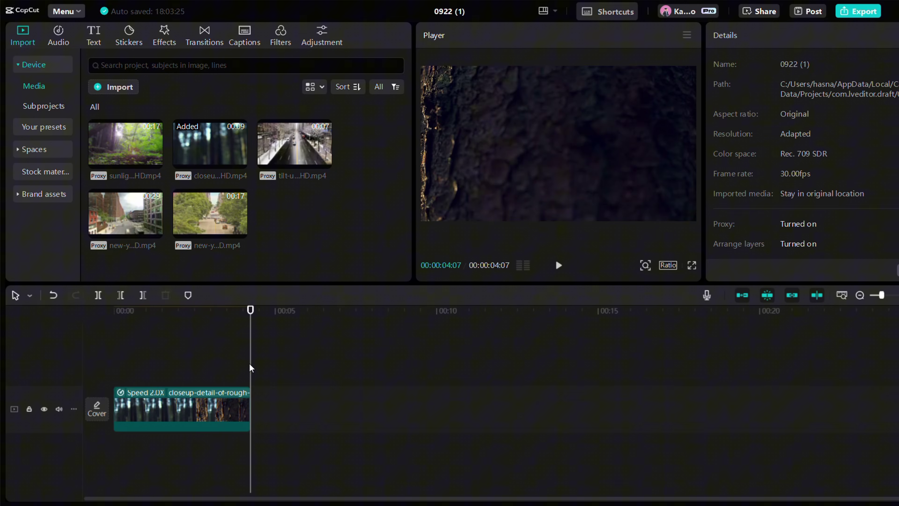
key(ctrl+v)
drag(280, 375, 280, 416)
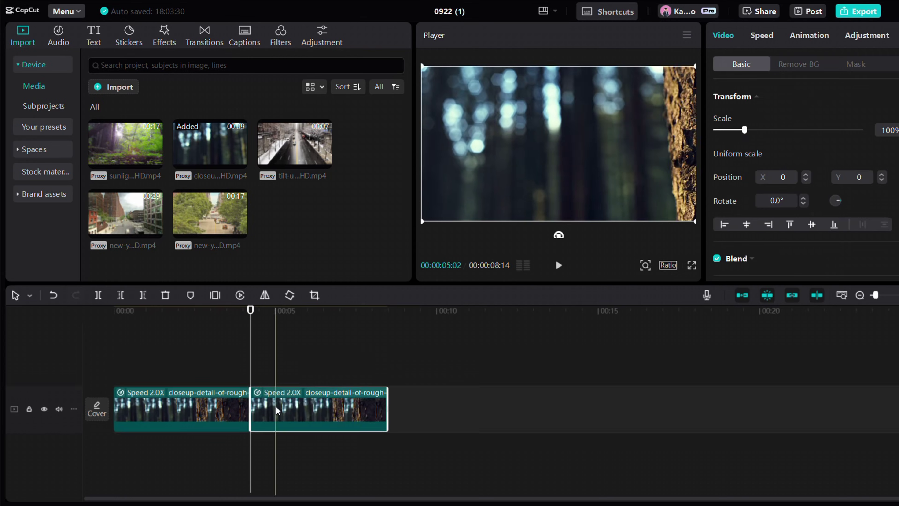
click(240, 295)
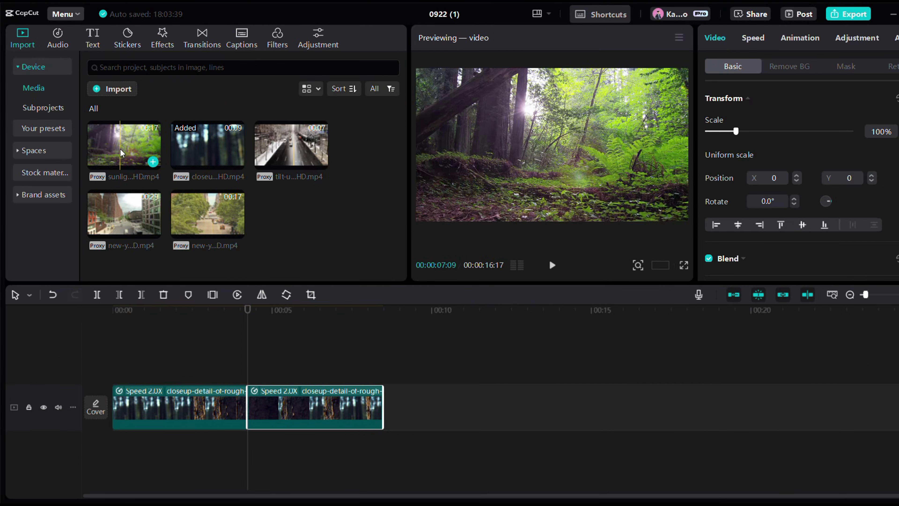
Place the sunlit redwood forest clip after the first tree-bark clip, beneath the reversed copy
drag(120, 148, 250, 457)
drag(301, 415, 308, 443)
Enable custom removal on the reversed tree-bark clip and paint over the trunk with the size 92 smart brush
click(708, 128)
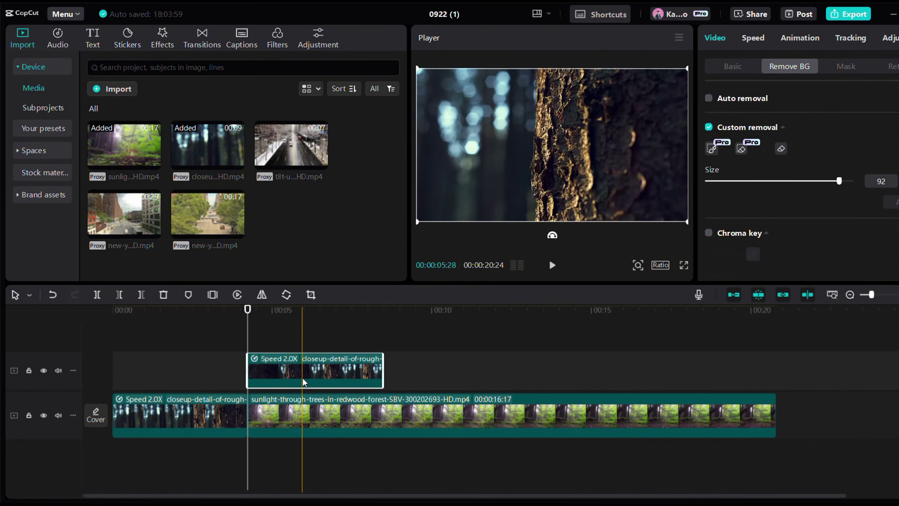
click(716, 153)
drag(471, 90, 564, 191)
Check the trunk selection along the reversed clip and erase excess background around 00:00:06:26 with the size 92 smart eraser
drag(247, 331, 286, 331)
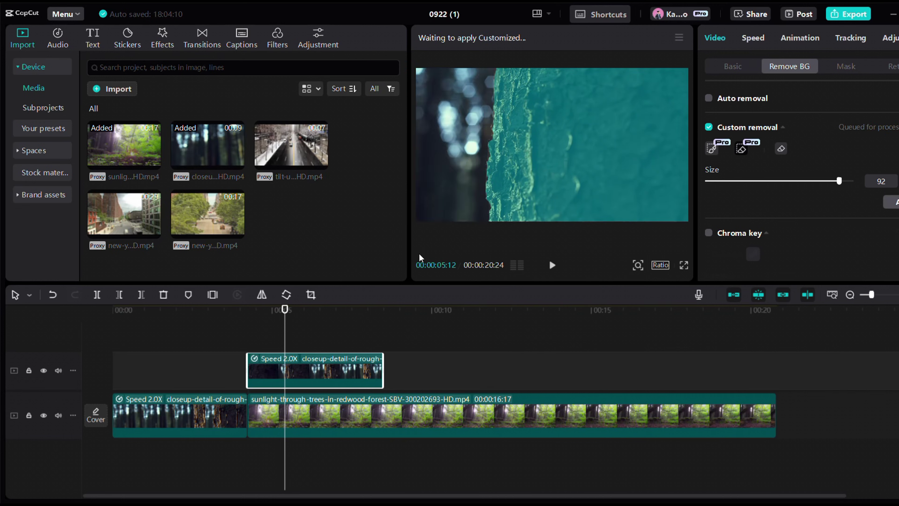
drag(285, 343, 332, 343)
drag(506, 104, 474, 188)
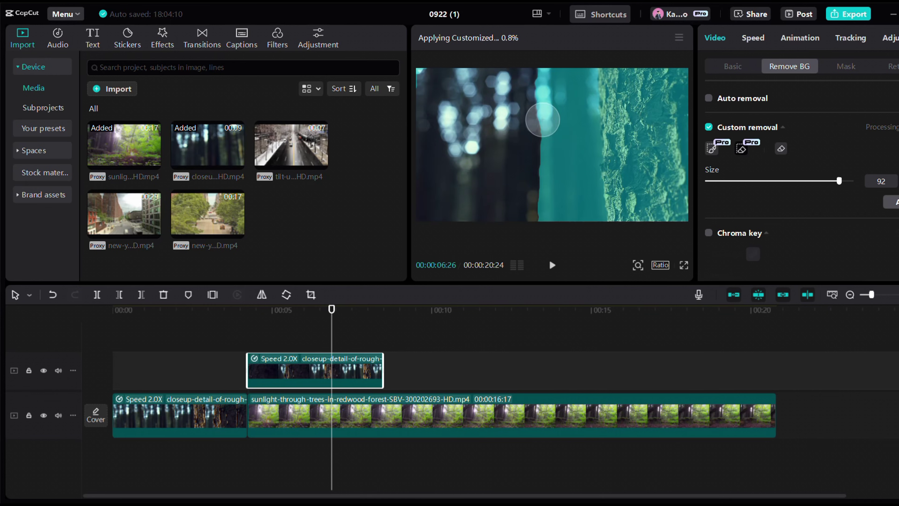
drag(567, 96, 560, 150)
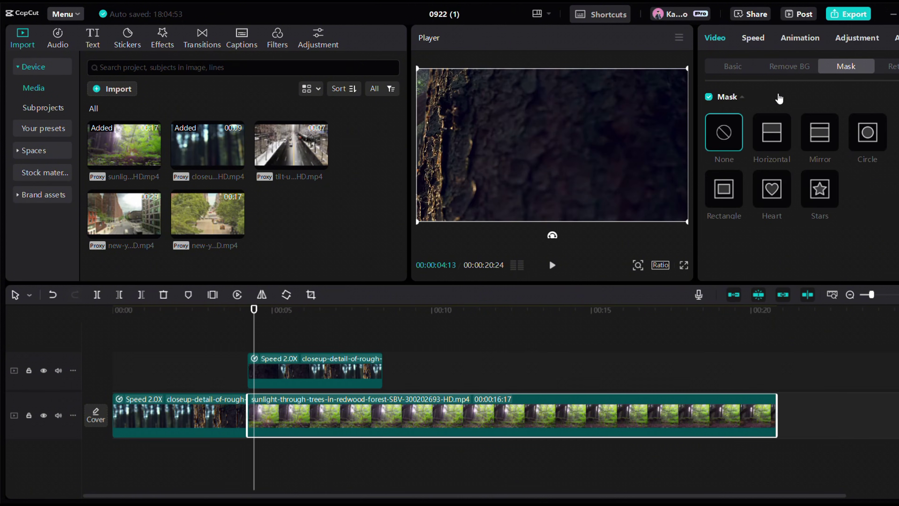
Apply a Horizontal mask to the redwood forest clip at 00:00:04:13
click(773, 132)
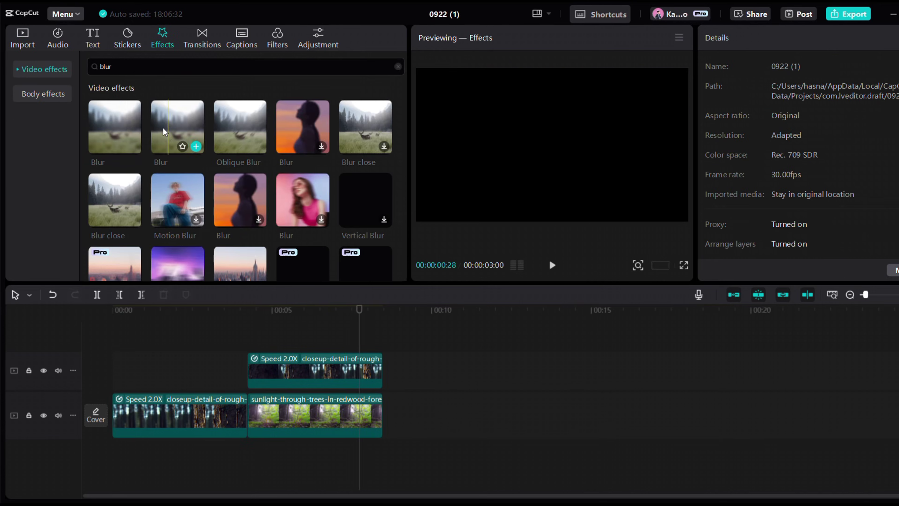
Add the Blur video effect to the masked redwood forest clip and open the effect's settings
drag(163, 127, 315, 422)
click(247, 345)
click(261, 423)
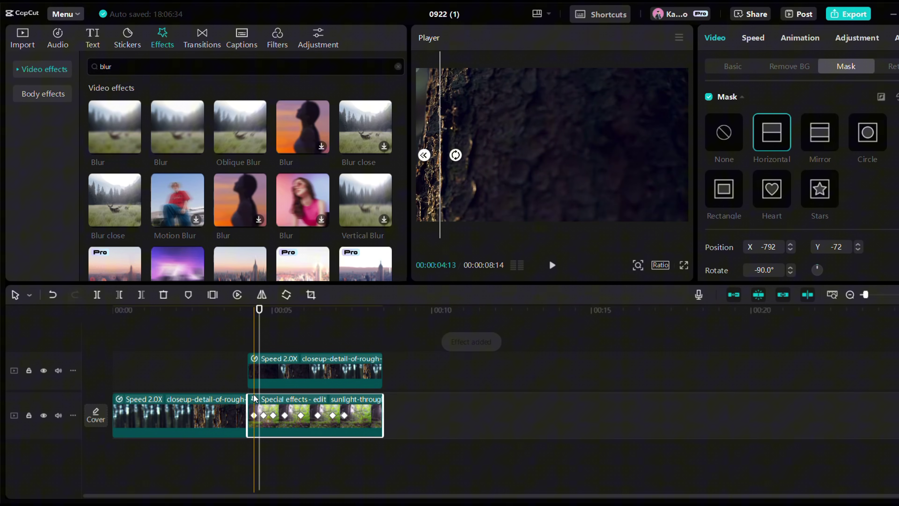
click(253, 402)
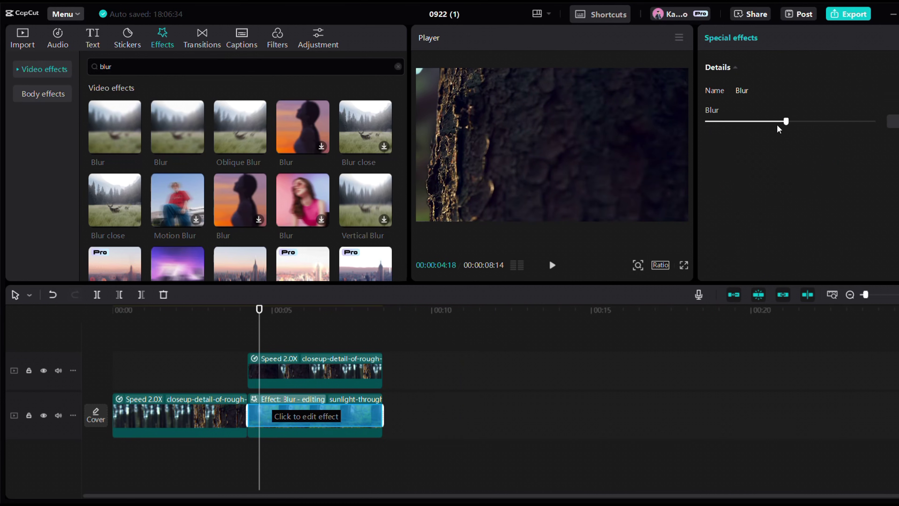
Adjust the Blur effect's strength on the redwood forest clip and play the tree-trunk transition
drag(765, 127, 762, 126)
click(242, 328)
key(space)
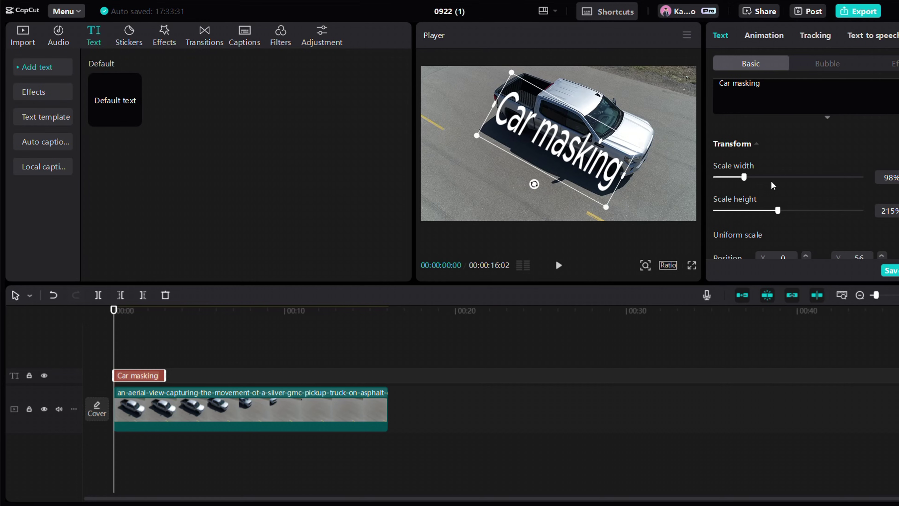
Set the truck title to CAR MASKING in the Основ font and extend it to the truck clip's full length
scroll(772, 177, up, 5)
click(806, 146)
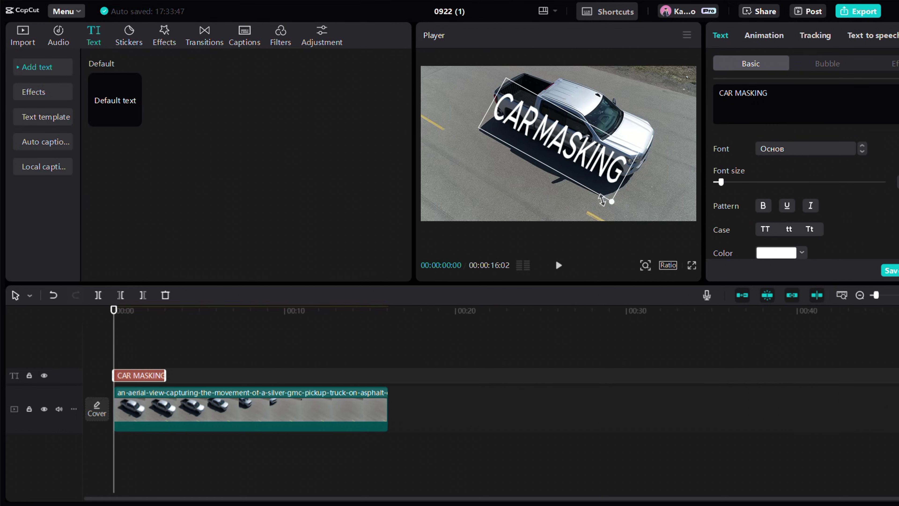
drag(165, 375, 357, 375)
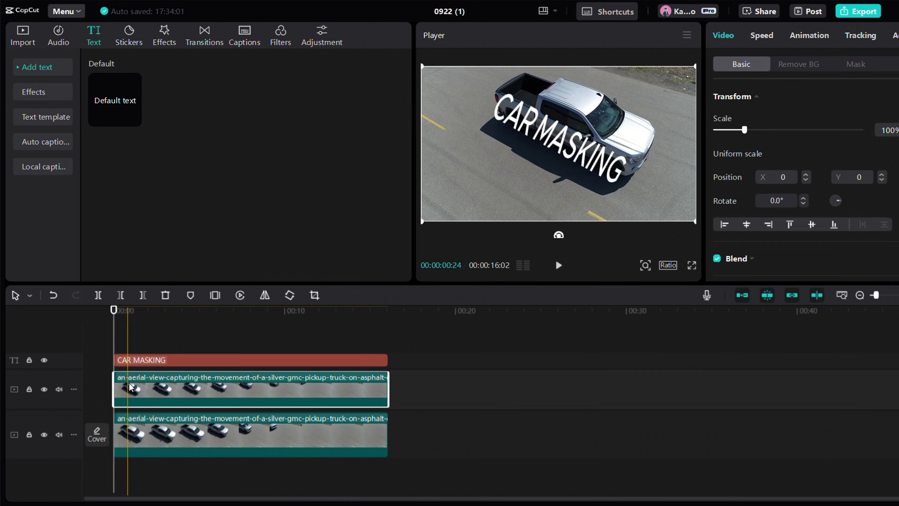
Place the duplicate truck clip above the CAR MASKING title and select the truck using custom removal with the size 20 smart brush
drag(122, 386, 122, 340)
click(801, 64)
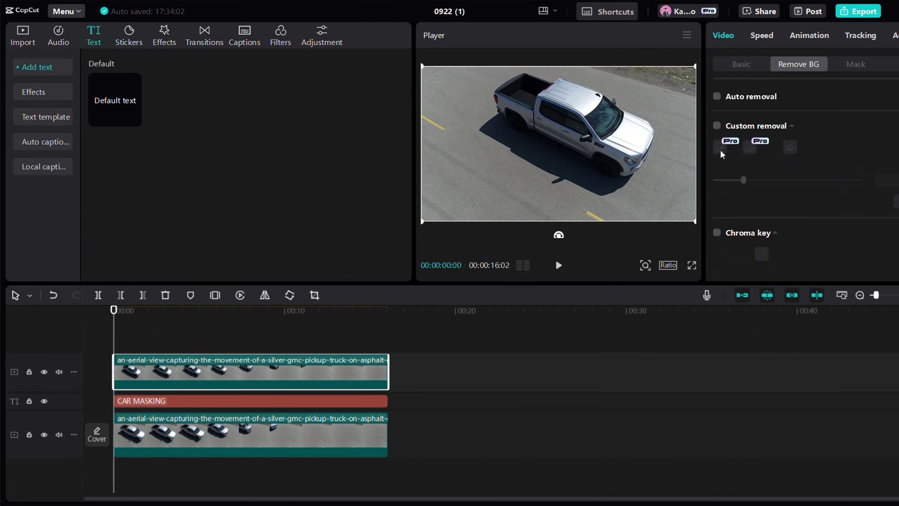
drag(564, 158, 575, 163)
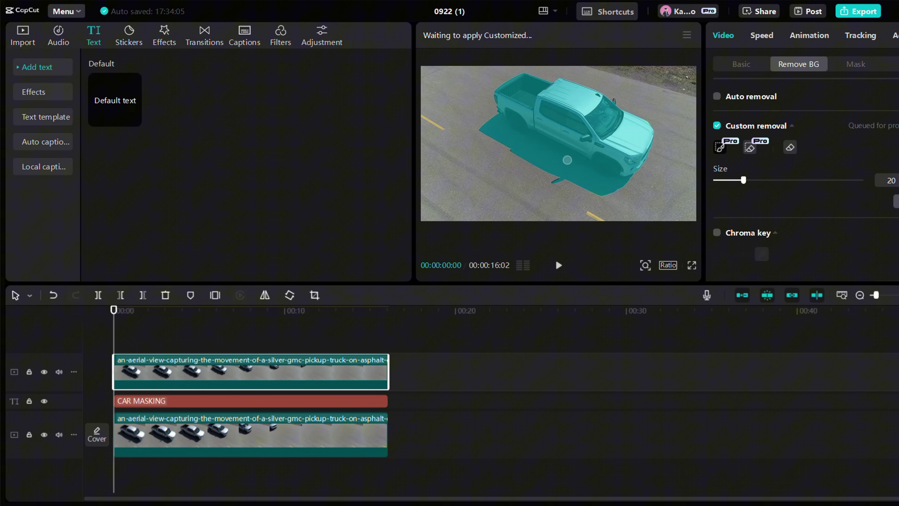
mouse_move(534, 189)
mouse_down()
mouse_move(538, 131)
mouse_move(537, 192)
mouse_up()
key(ctrl+z)
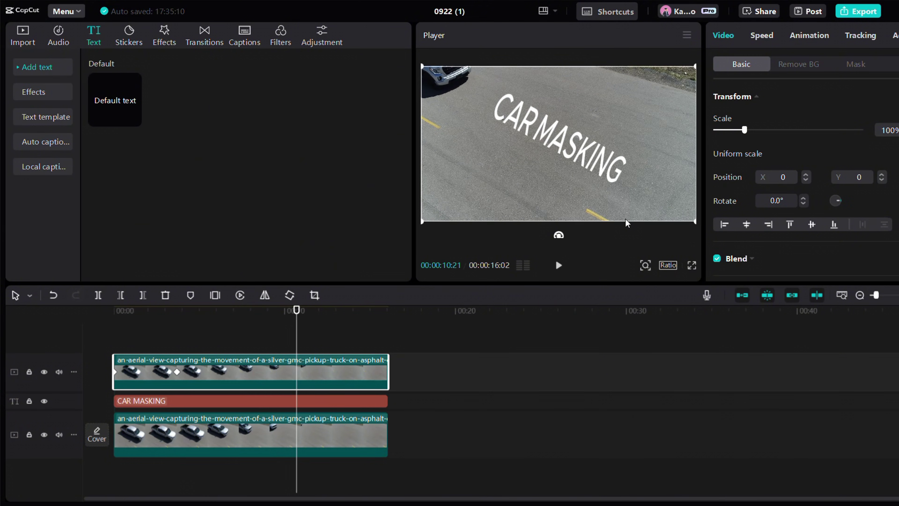
Set the CAR MASKING title's scale height to 292%, reposition it at X 95, Y 156 behind the truck, and play the result
click(301, 401)
drag(298, 330, 128, 313)
scroll(817, 176, down, 10)
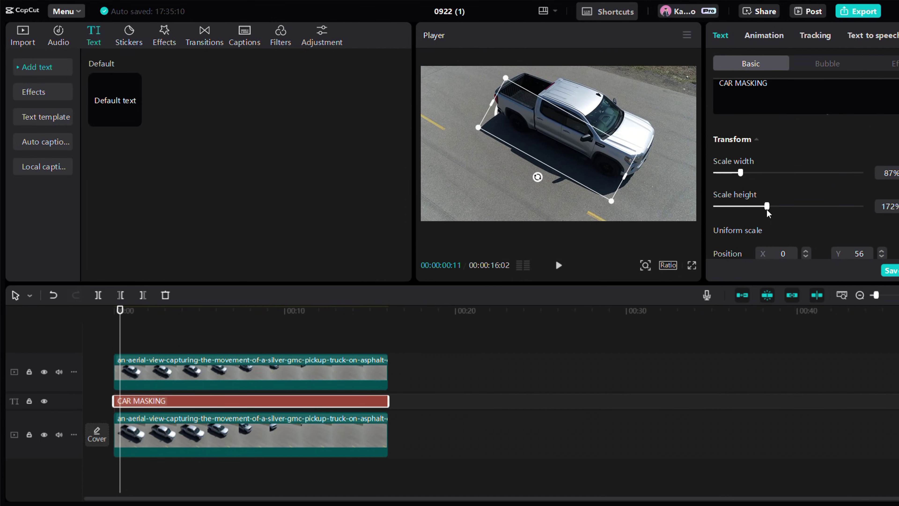
drag(555, 178, 561, 171)
click(122, 330)
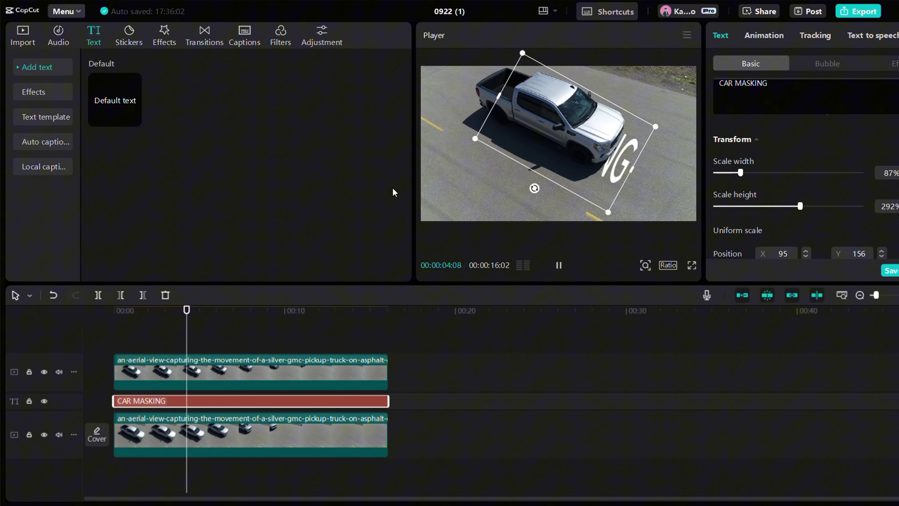
click(143, 331)
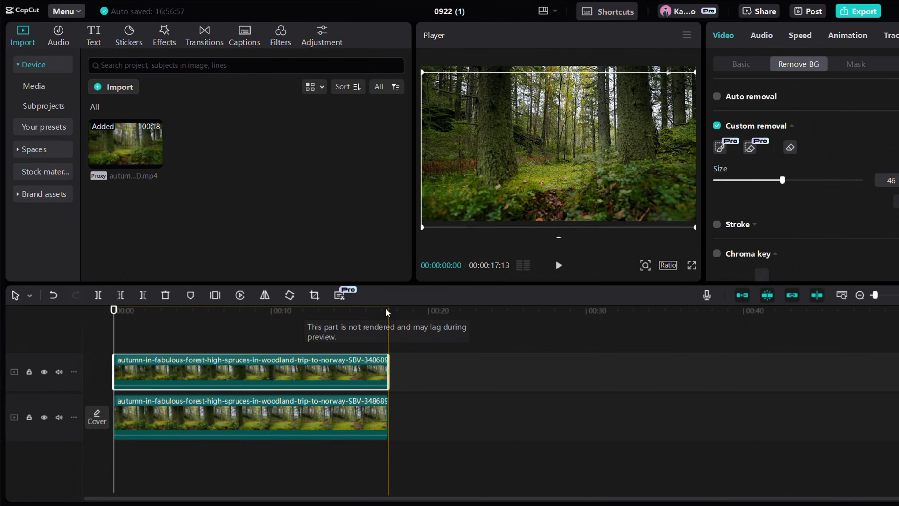
Replace the offset upper forest clip with a fresh duplicate aligned over the original clip
key(Delete)
click(260, 409)
key(ctrl+z)
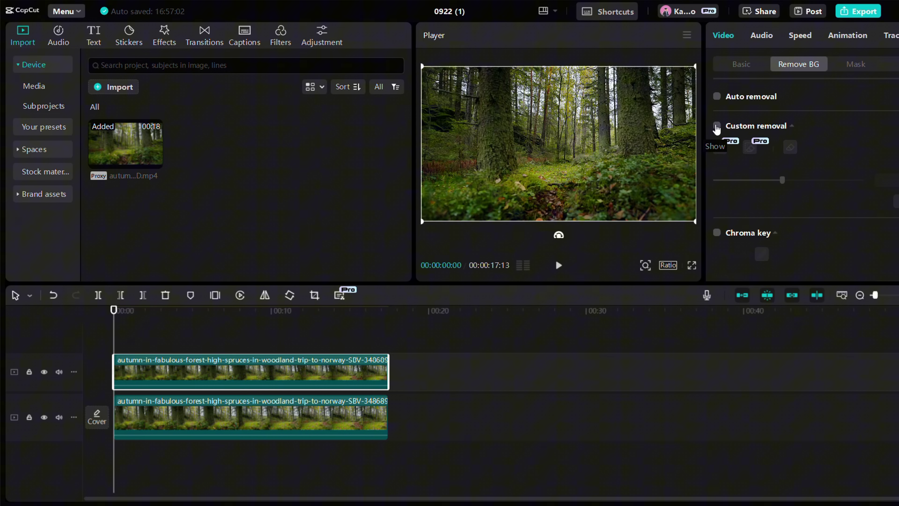
Enable custom removal on the upper forest clip and paint over the two large foreground trunks
click(716, 126)
drag(496, 71, 495, 156)
drag(634, 144, 636, 77)
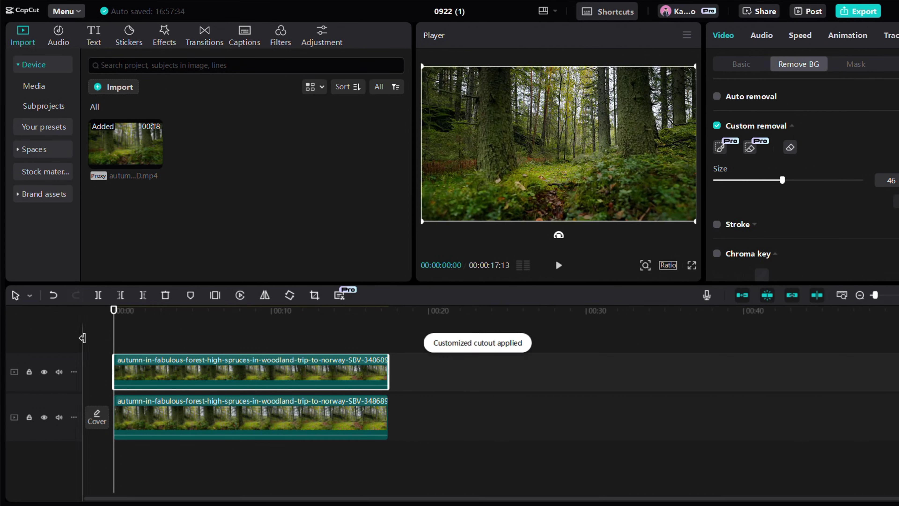
Add the mossy ground and foreground plants to the cutout selection with the size 25 smart brush
click(720, 147)
click(762, 180)
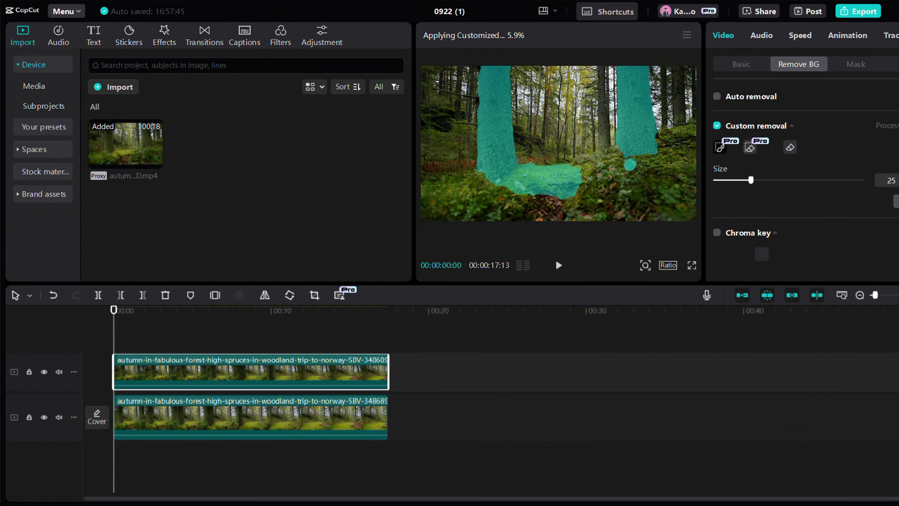
drag(621, 181, 606, 218)
drag(460, 199, 518, 219)
click(667, 217)
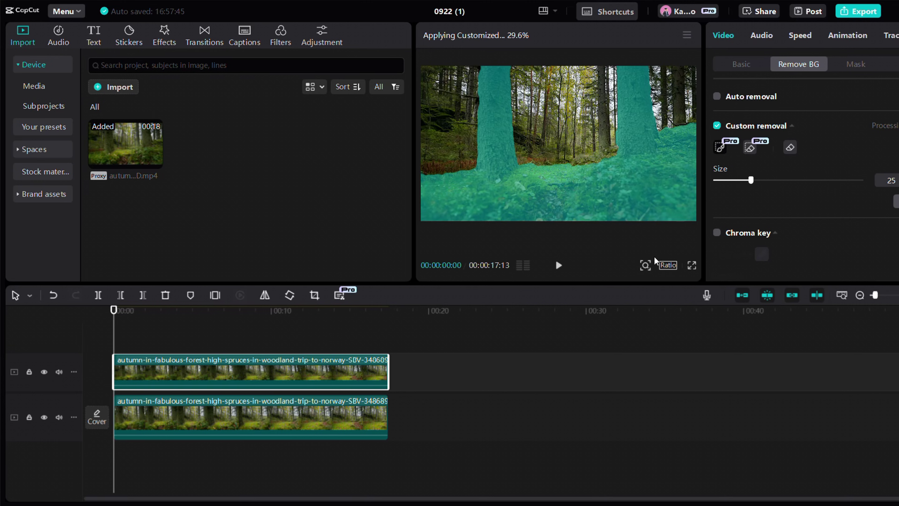
Erase excess selection along the upper edge of the forest ground with the size 55 eraser, working in a magnified preview
click(648, 265)
drag(625, 286, 661, 286)
scroll(754, 160, down, 1)
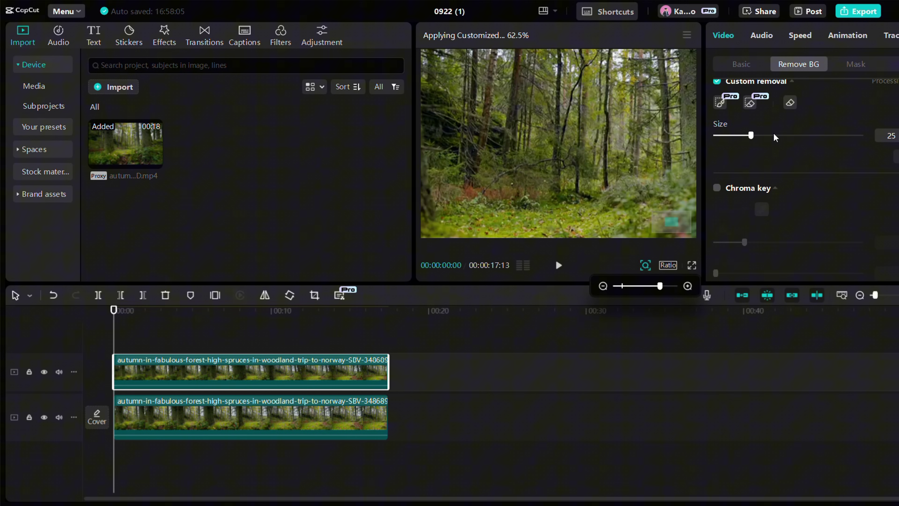
click(790, 102)
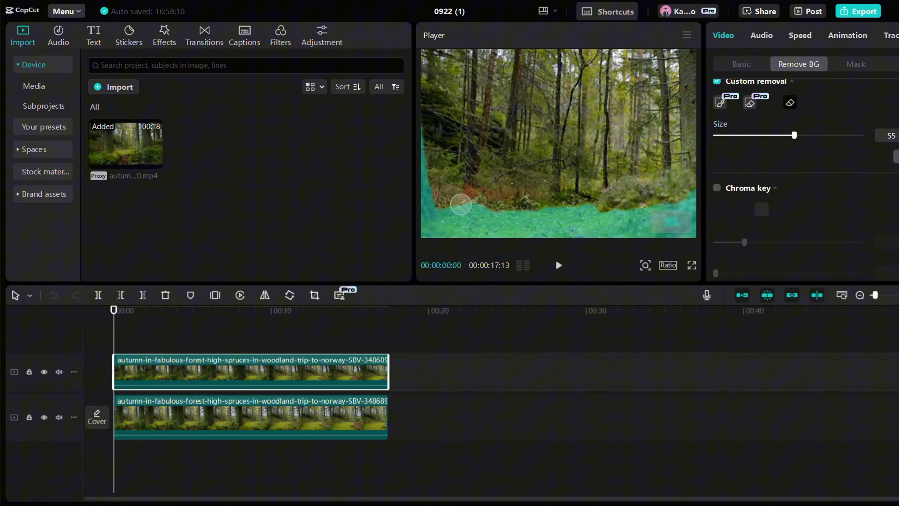
drag(644, 199, 648, 197)
drag(452, 209, 554, 216)
click(645, 265)
drag(660, 286, 637, 285)
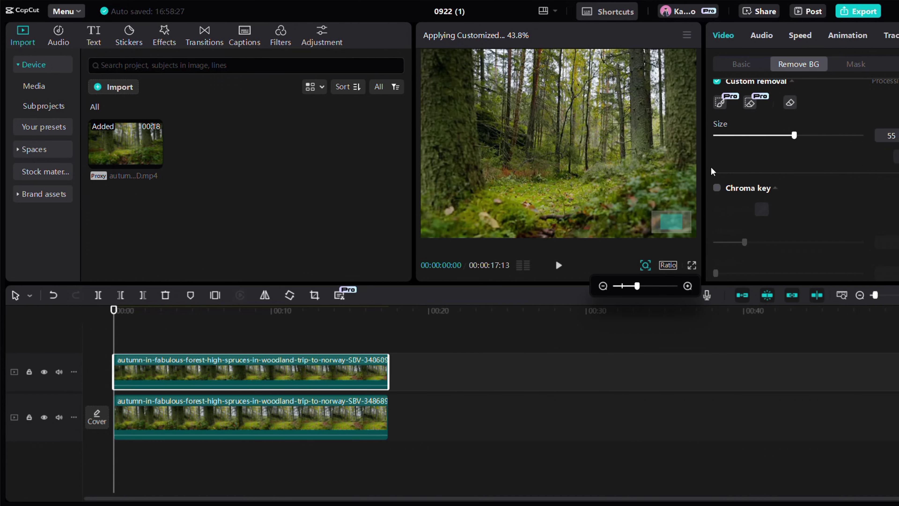
click(789, 101)
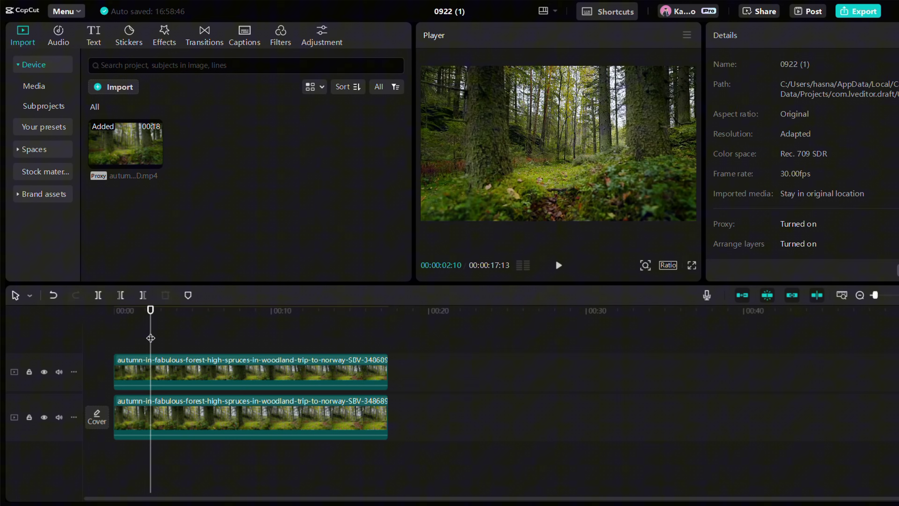
Add a Forest Vibes title in bold ShantellSans and place its layer between the two forest clips
click(93, 36)
click(115, 100)
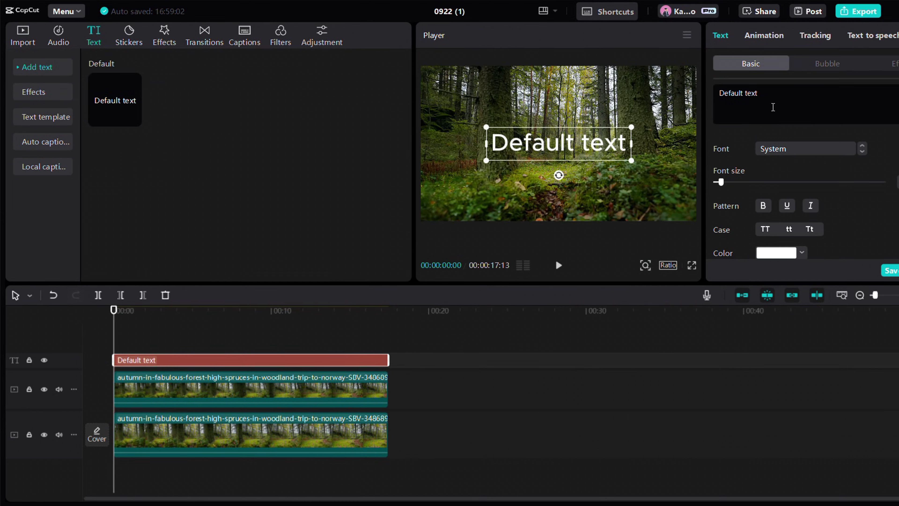
text(Forest Vibes)
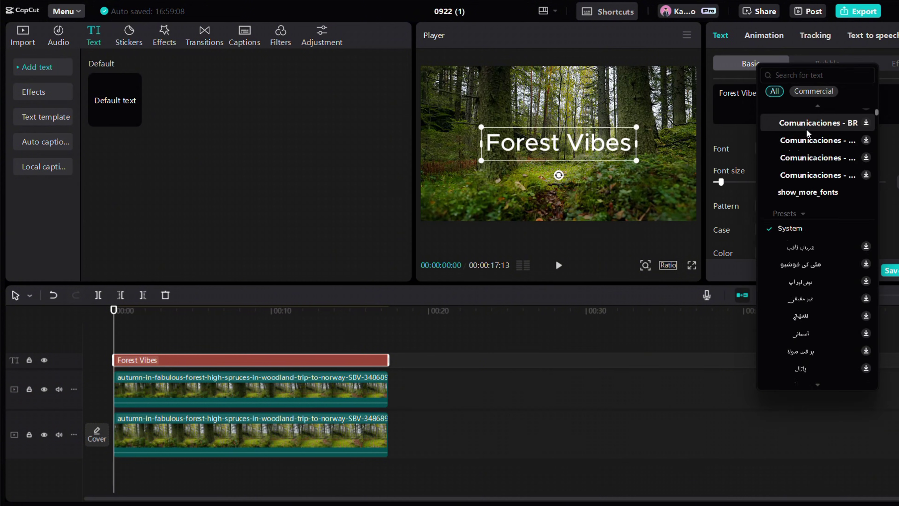
click(755, 126)
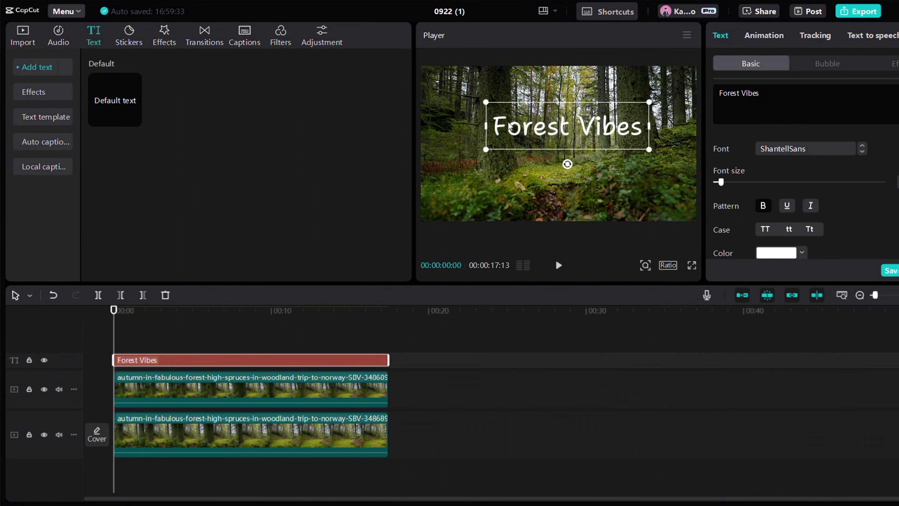
drag(233, 360, 228, 400)
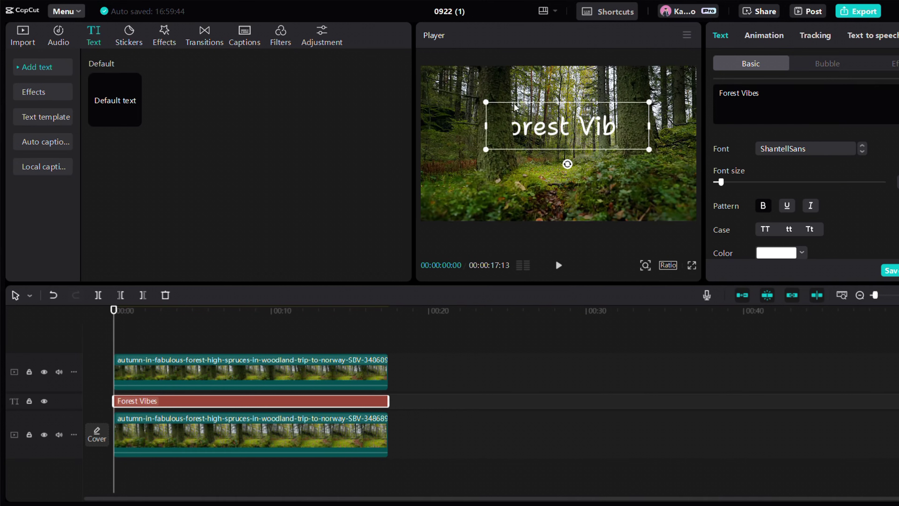
Keyframe the Forest Vibes title from hidden behind the foreground at the start to raised and enlarged above the ground at 00:00:09:24
drag(552, 130, 556, 182)
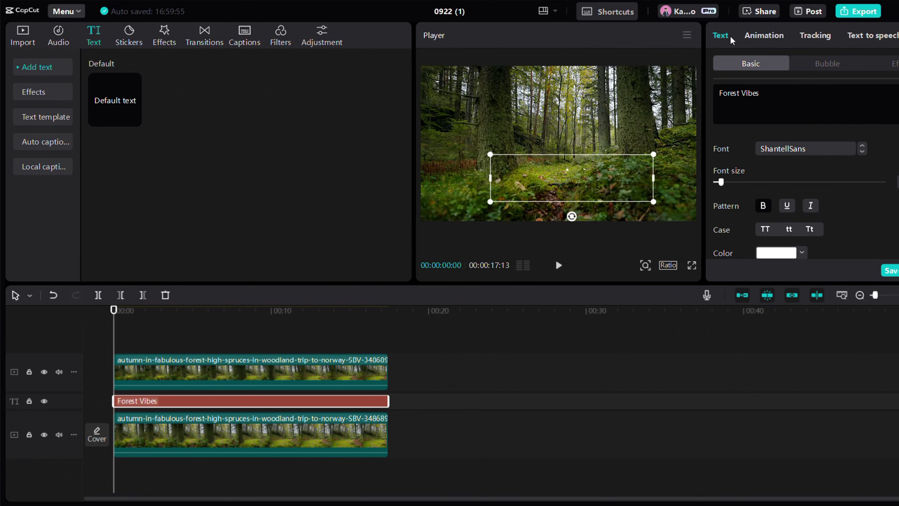
scroll(803, 170, down, 5)
drag(114, 331, 259, 332)
drag(259, 332, 268, 332)
drag(580, 185, 567, 122)
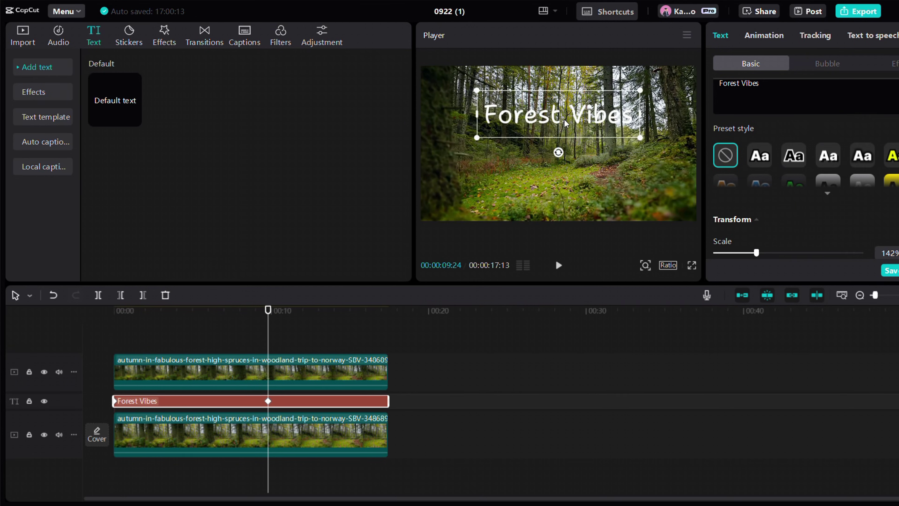
drag(640, 137, 690, 152)
Play the Forest Vibes title animation from the beginning of the timeline
drag(268, 337, 231, 337)
click(116, 337)
key(space)
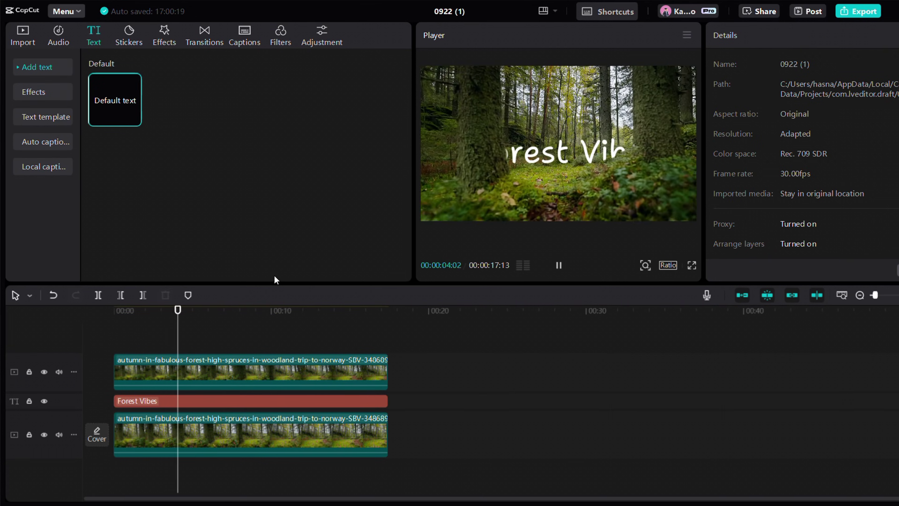
Center the Forest Vibes title horizontally and lower it slightly at the 00:00:09:24 keyframe, and review the reveal along the clip
click(573, 153)
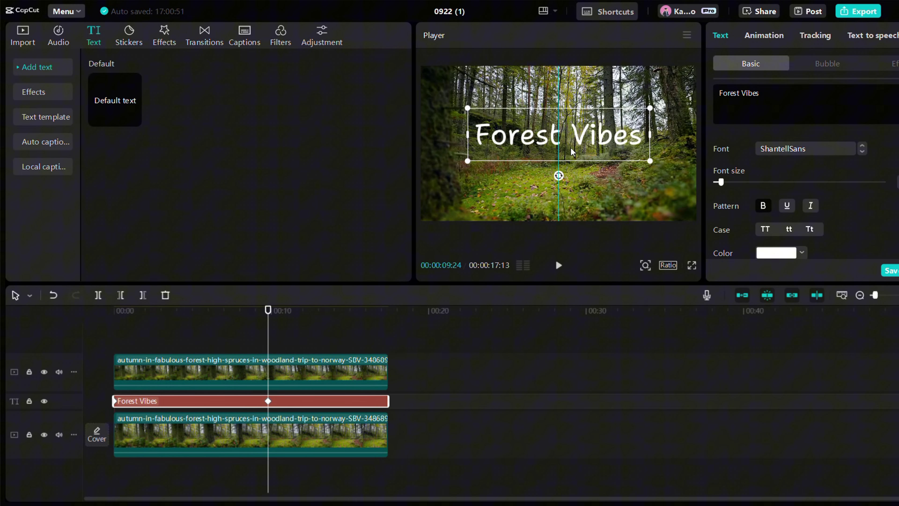
mouse_move(268, 340)
mouse_down()
mouse_move(153, 327)
mouse_move(283, 341)
mouse_up()
click(135, 401)
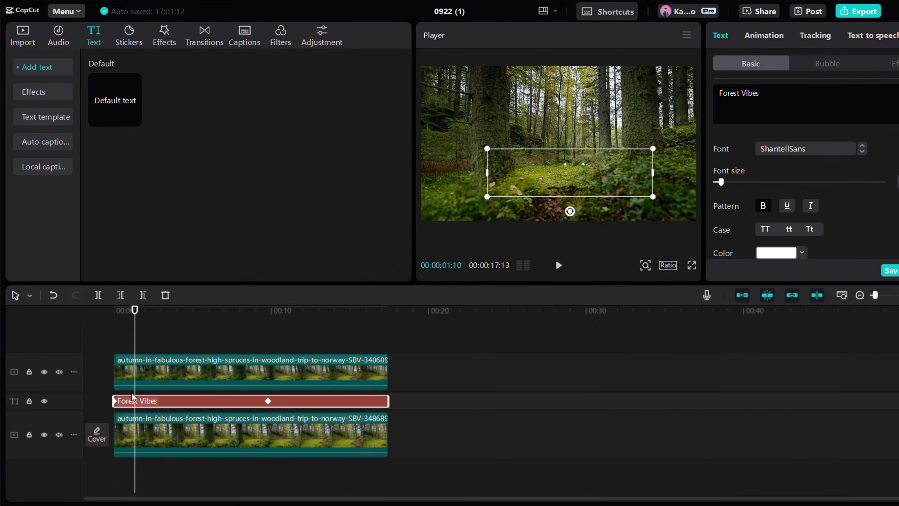
key(space)
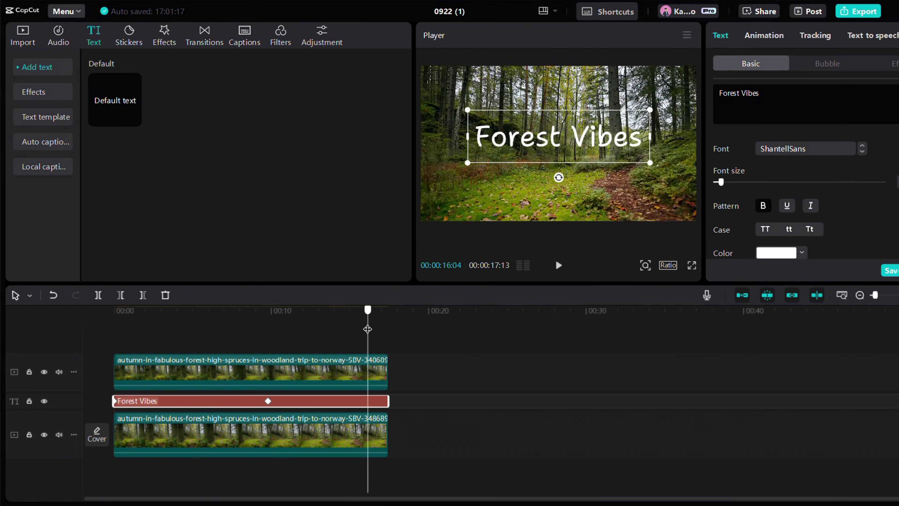